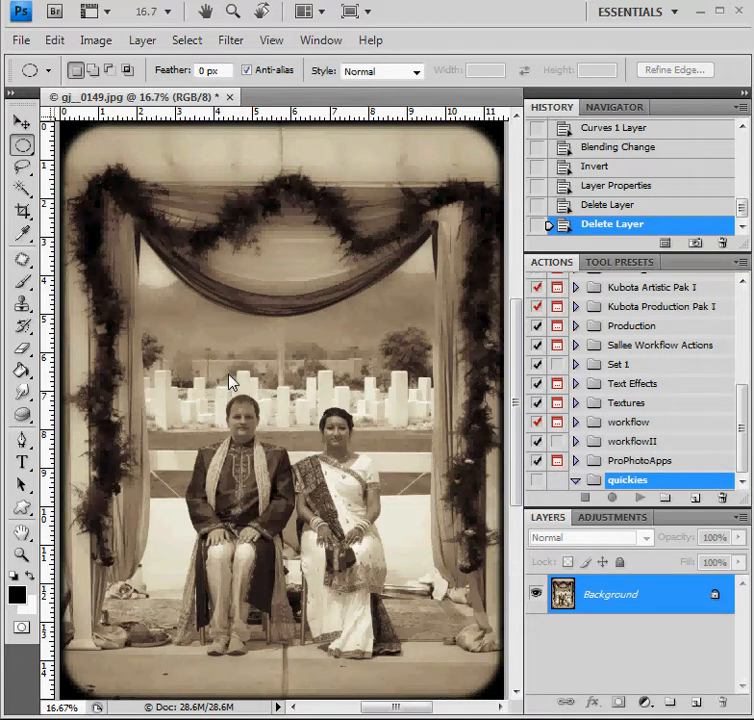
# - Set up the Brush tool with 31% opacity, a white foreground color and a 197 px master diameter
pyautogui.click(24, 284)
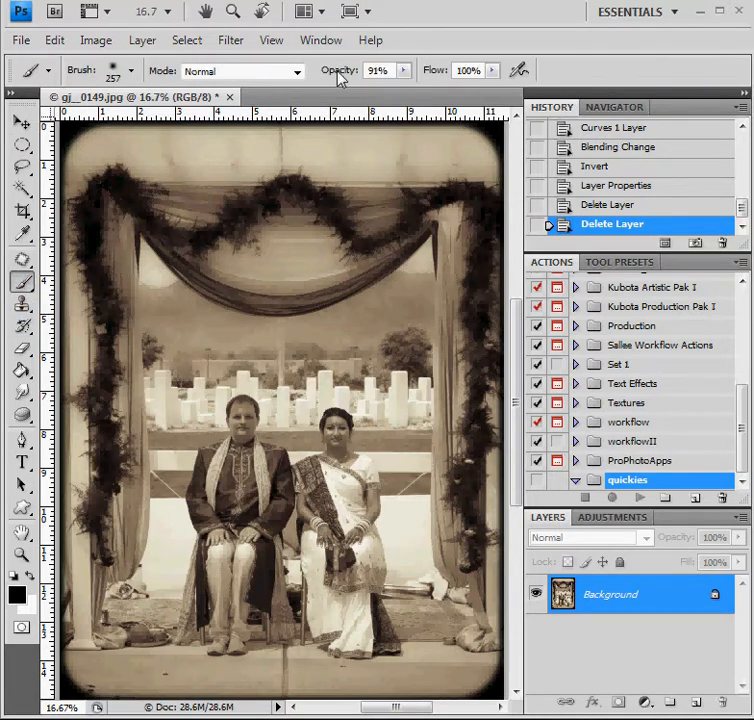
pyautogui.moveTo(340, 78); pyautogui.dragTo(279, 79)
pyautogui.click(22, 598)
pyautogui.moveTo(104, 109); pyautogui.dragTo(93, 95)
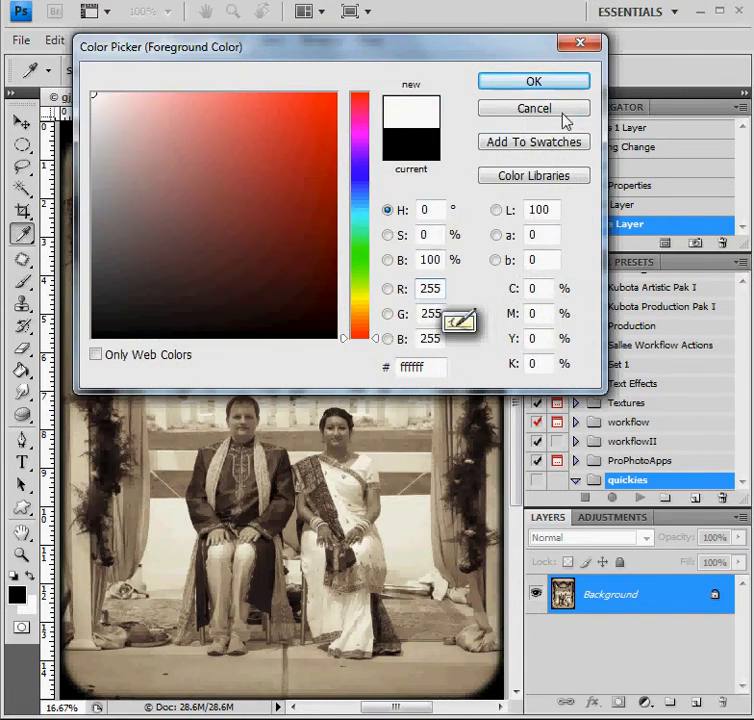
pyautogui.click(527, 86)
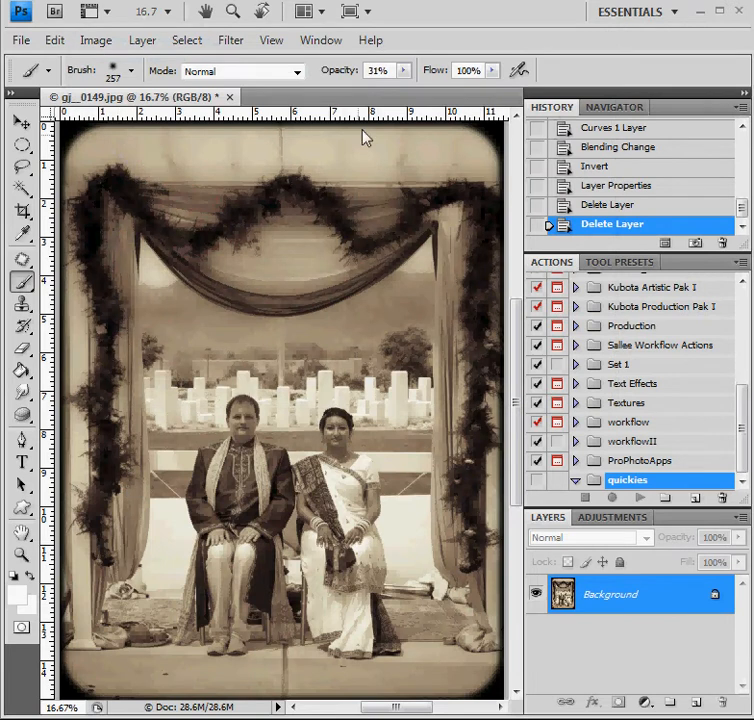
pyautogui.rightClick(278, 290)
pyautogui.moveTo(440, 322); pyautogui.dragTo(425, 314)
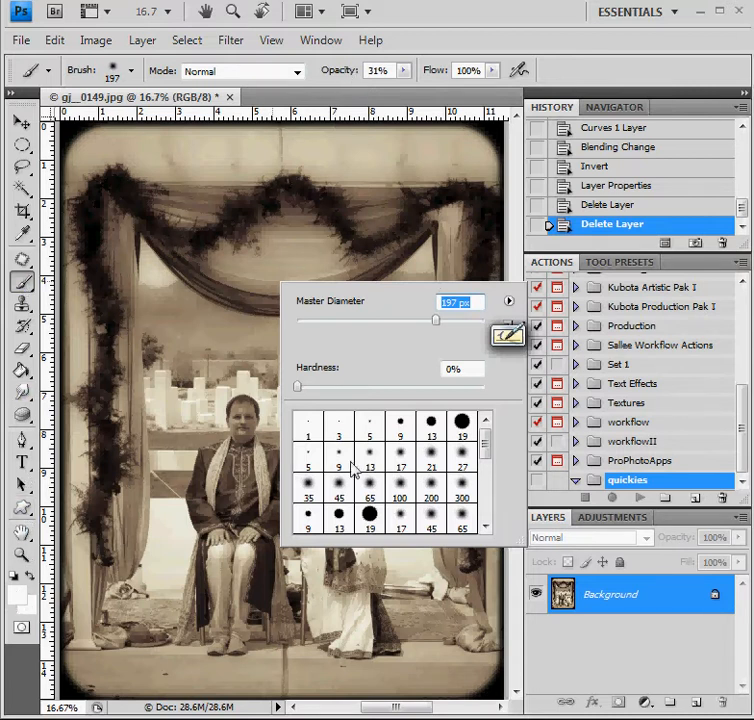
# - Save the current brush, including its color, as a new tool preset named "burn brush"
pyautogui.click(614, 262)
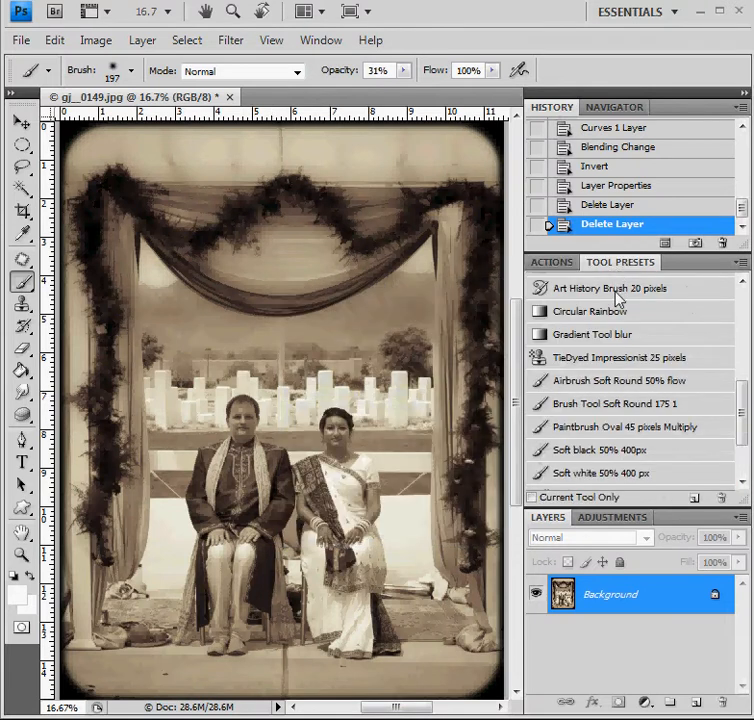
pyautogui.click(317, 42)
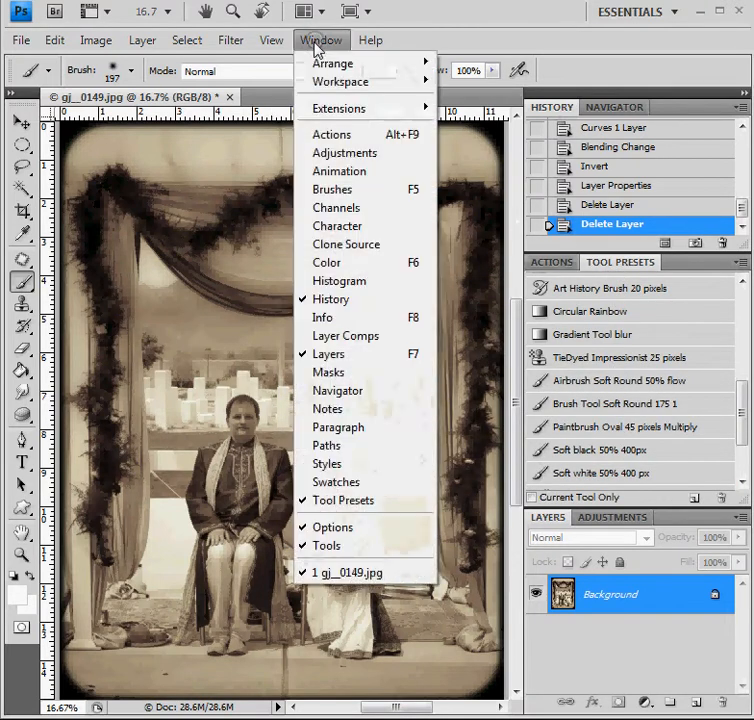
pyautogui.click(626, 270)
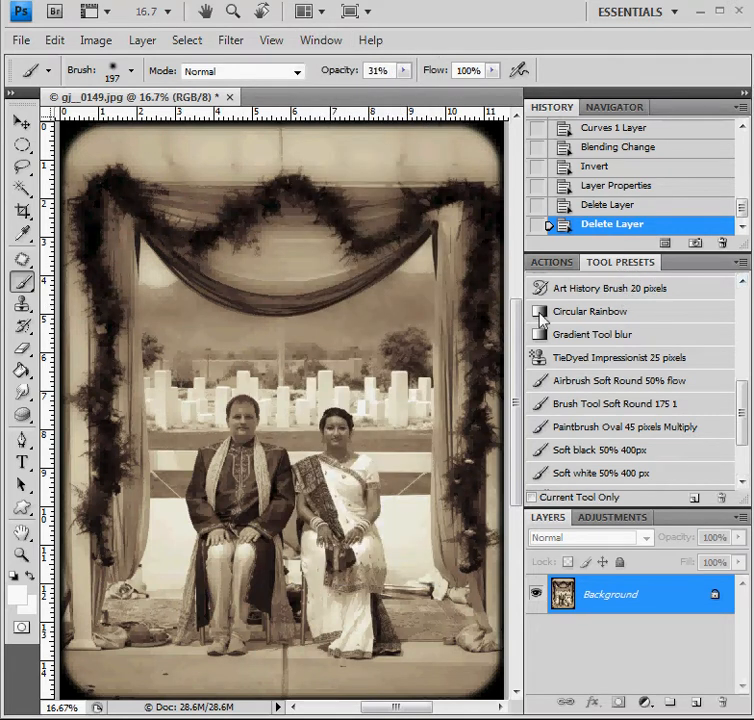
pyautogui.click(742, 265)
pyautogui.click(737, 280)
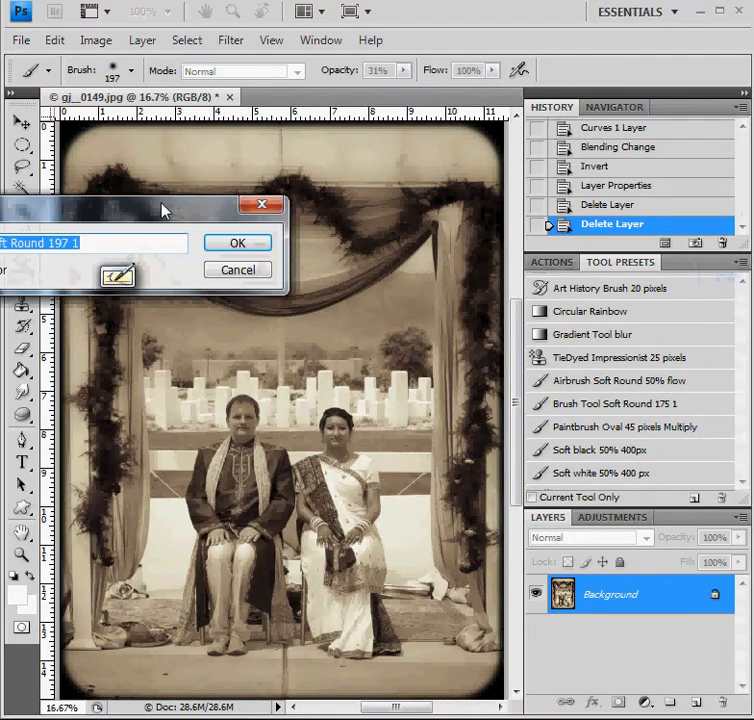
pyautogui.moveTo(163, 210); pyautogui.dragTo(384, 301)
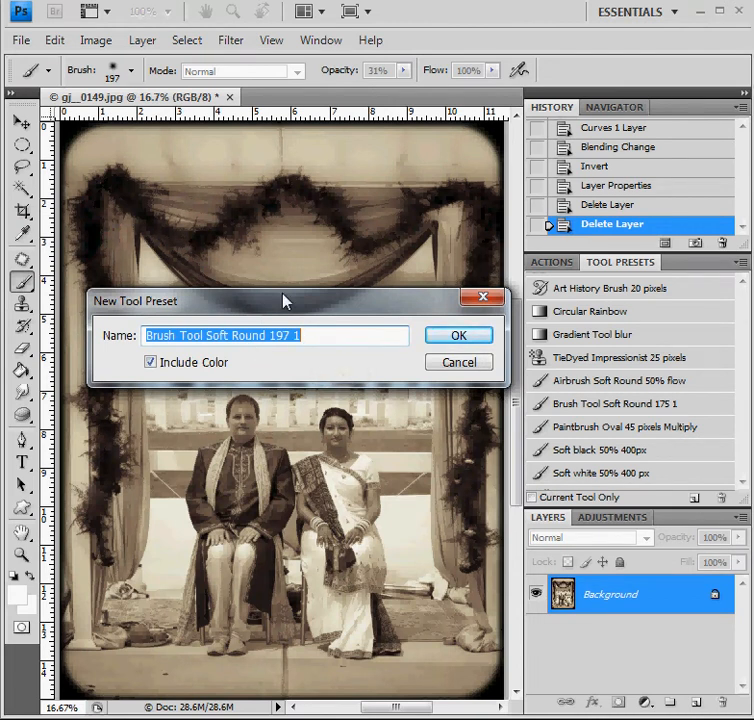
pyautogui.write('burn brush')
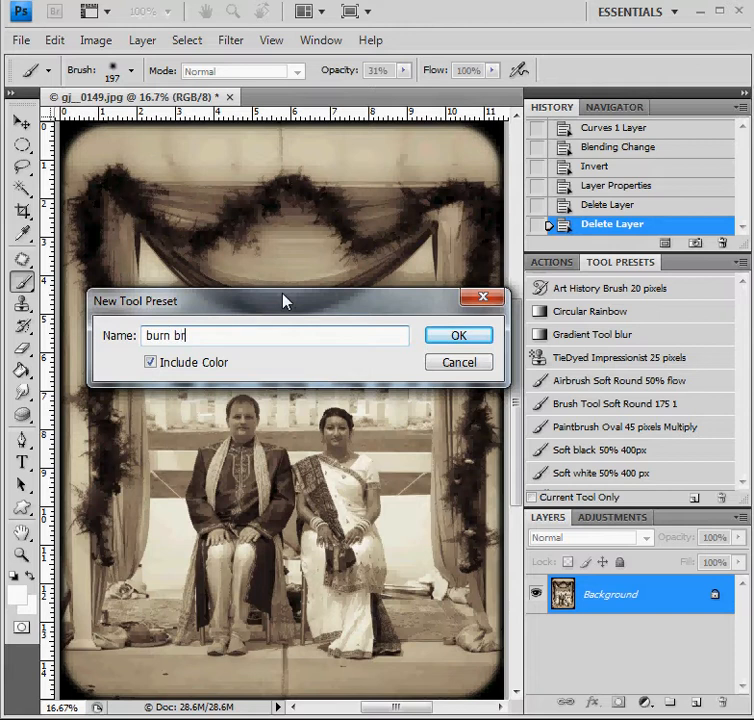
pyautogui.click(456, 343)
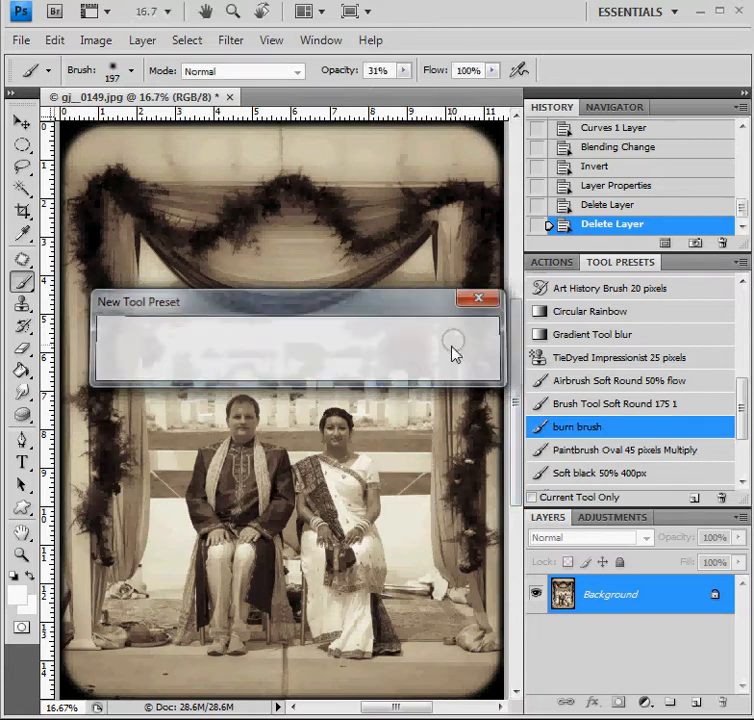
# - Start recording a new action named "burn" in the quickies set
pyautogui.click(551, 263)
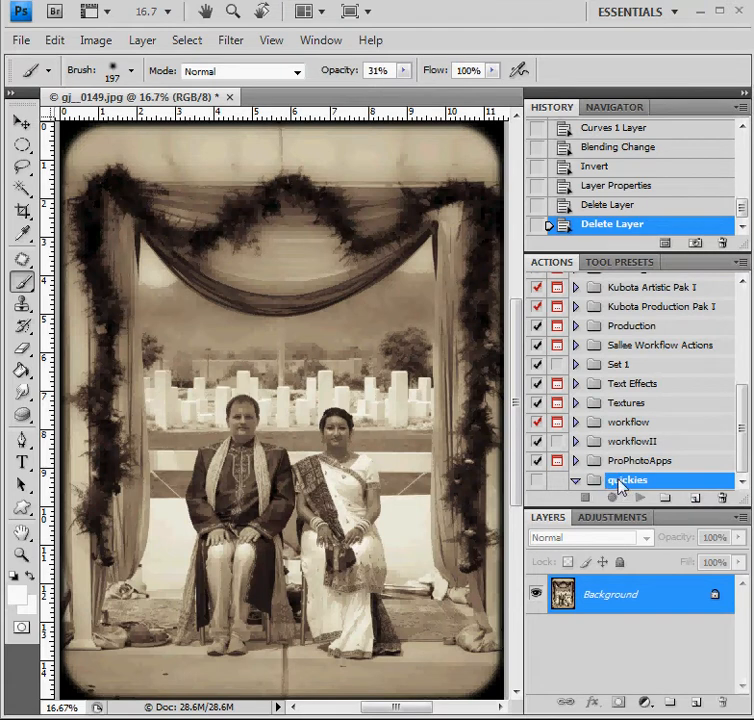
pyautogui.click(696, 499)
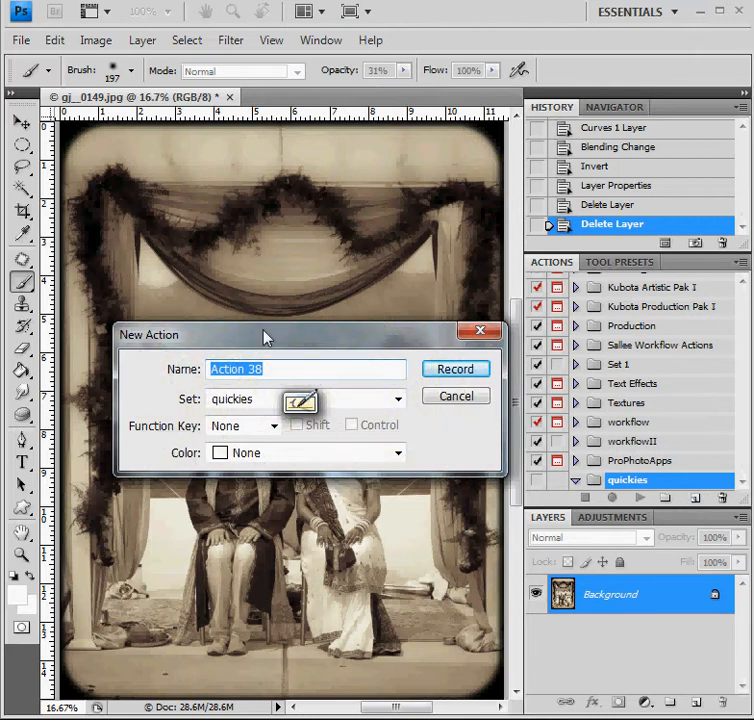
pyautogui.write('burn')
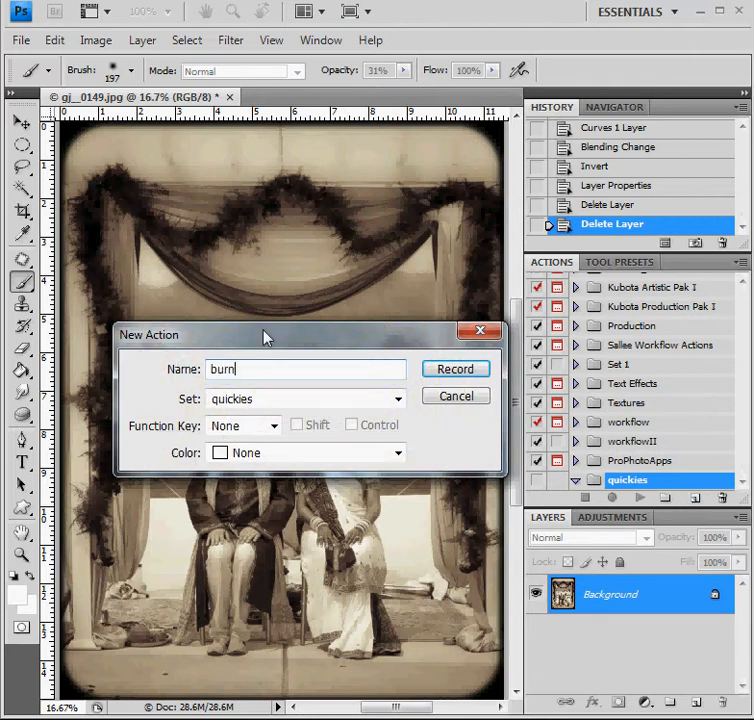
pyautogui.click(462, 375)
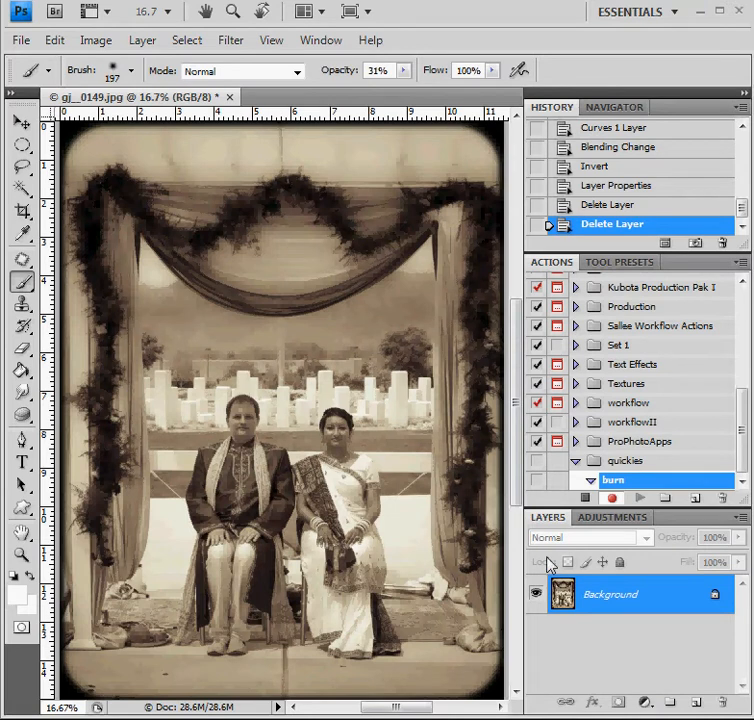
# - Add a Curves adjustment layer and place a midpoint on its curve at input 128, output 129
pyautogui.click(646, 703)
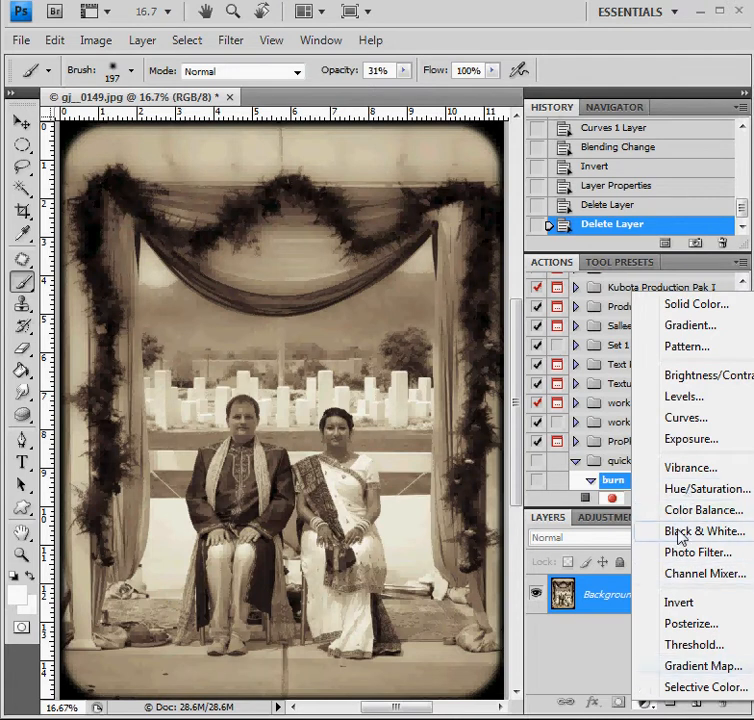
pyautogui.click(683, 420)
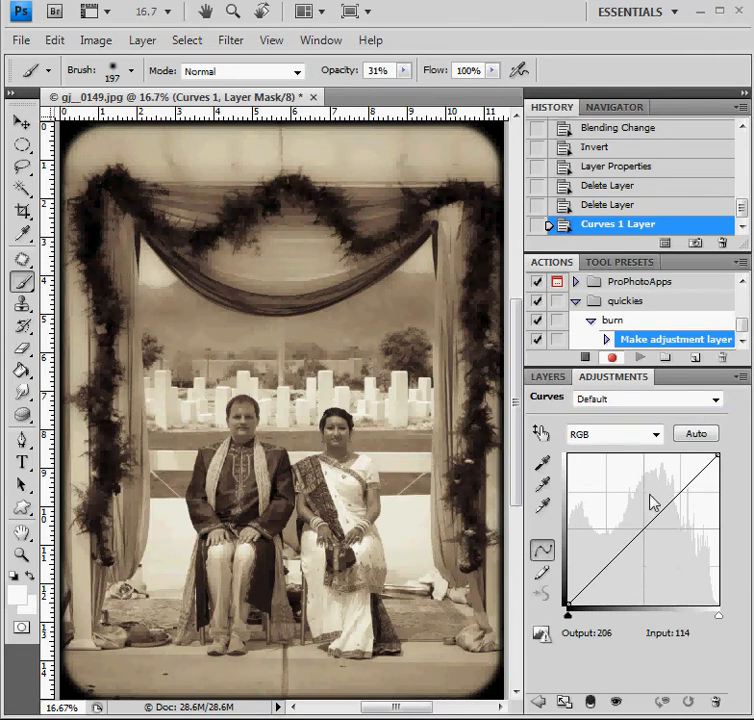
pyautogui.moveTo(656, 521)
pyautogui.mouseDown()
pyautogui.moveTo(656, 573)
pyautogui.moveTo(645, 531)
pyautogui.mouseUp()
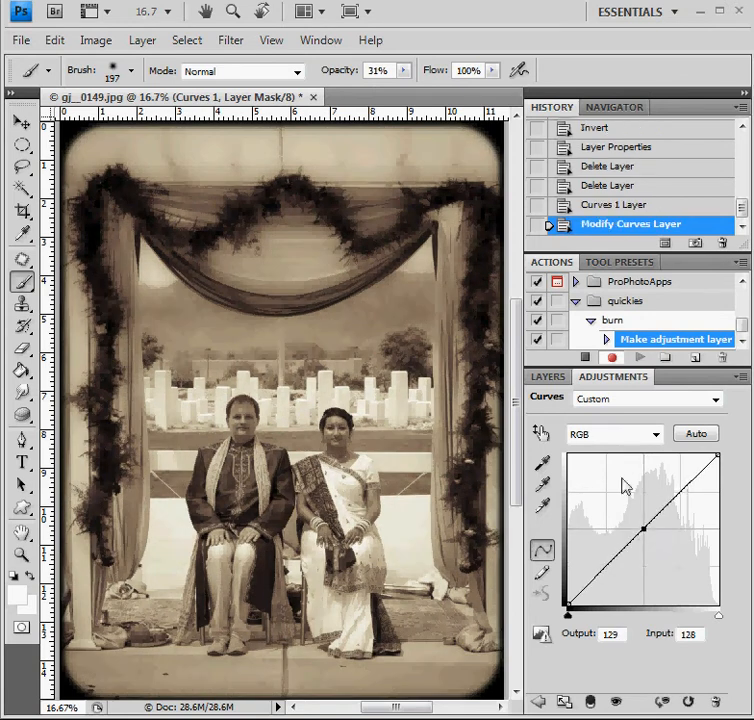
# - Set the Curves layer's blend mode to Multiply and invert its mask to black
pyautogui.click(547, 378)
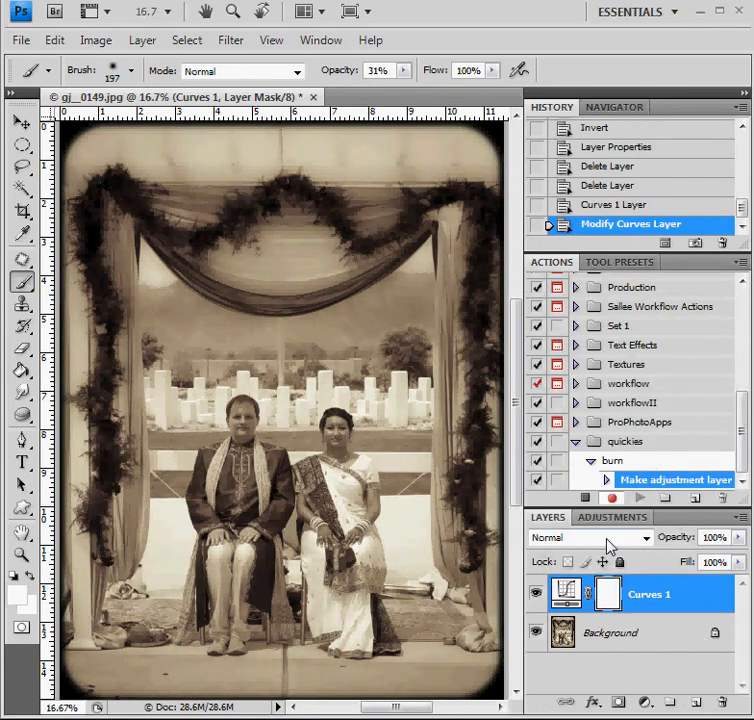
pyautogui.click(605, 537)
pyautogui.click(548, 135)
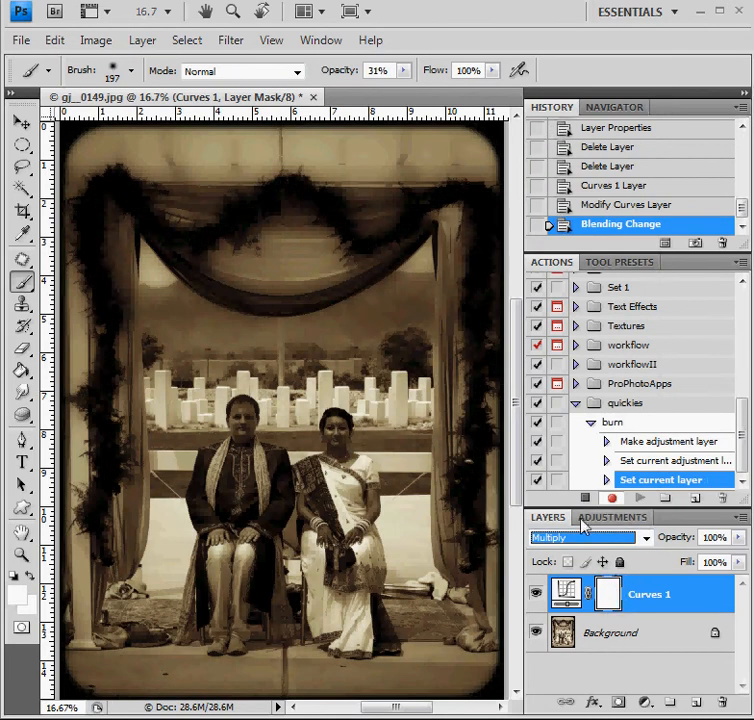
pyautogui.hotkey('ctrl', 'i')
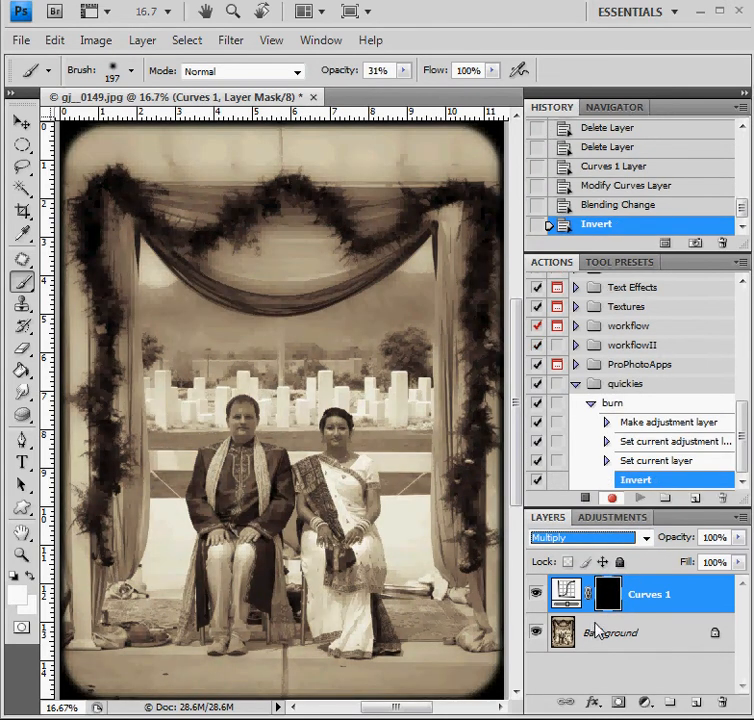
# - Record the selection of the "burn brush" tool preset and rename the Curves layer as "burn"
pyautogui.click(621, 262)
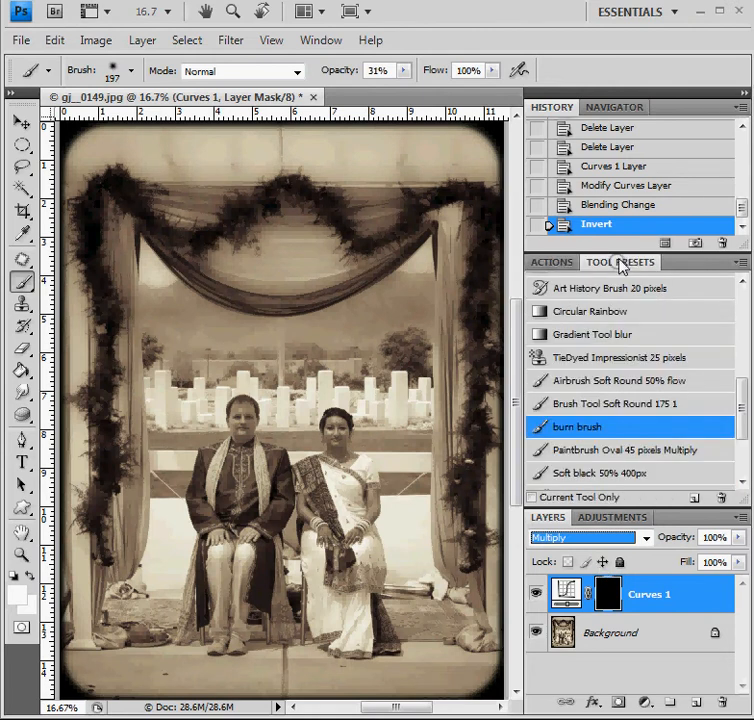
pyautogui.click(553, 264)
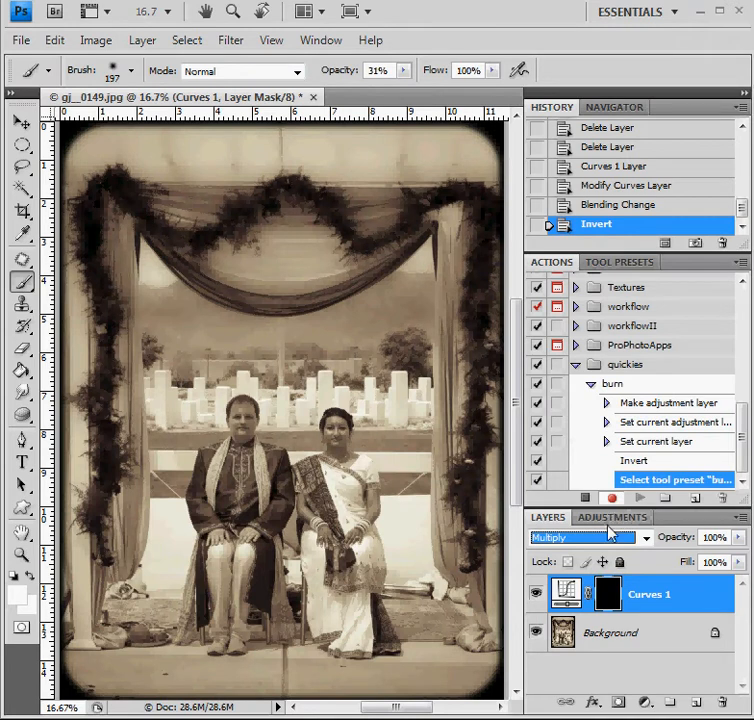
pyautogui.doubleClick(643, 596)
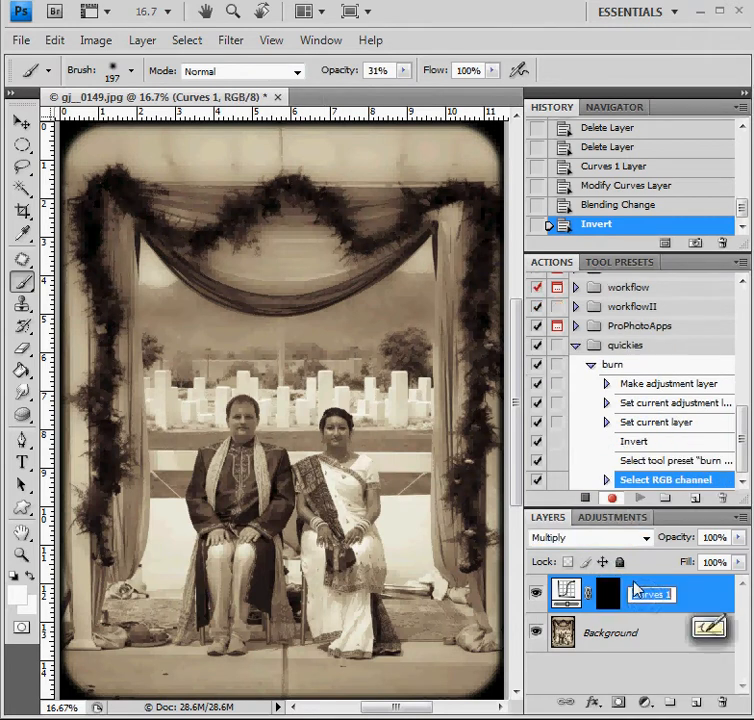
pyautogui.write('burn')
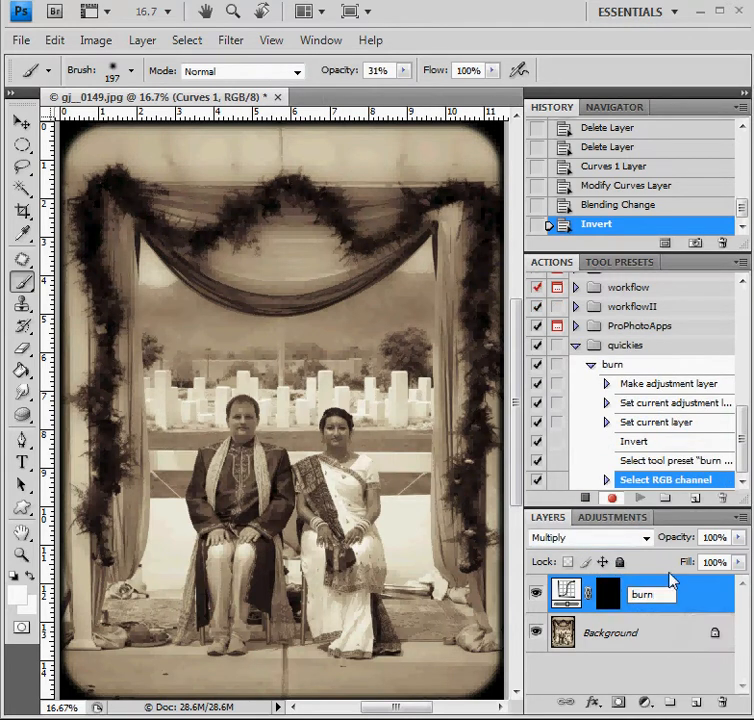
pyautogui.press('Return')
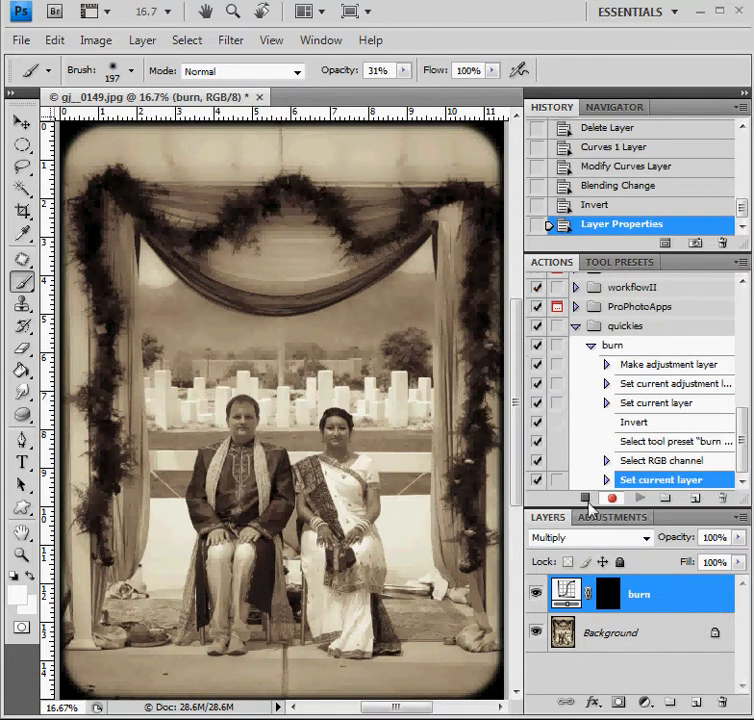
# - Stop the action recording and paint white on the burn layer's mask over the hills and sky behind the couple
pyautogui.click(615, 592)
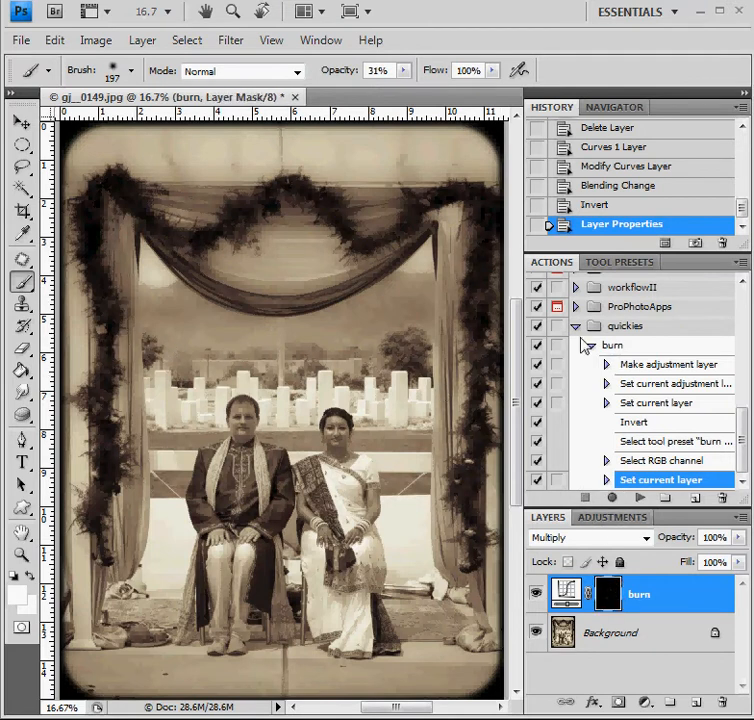
pyautogui.click(592, 347)
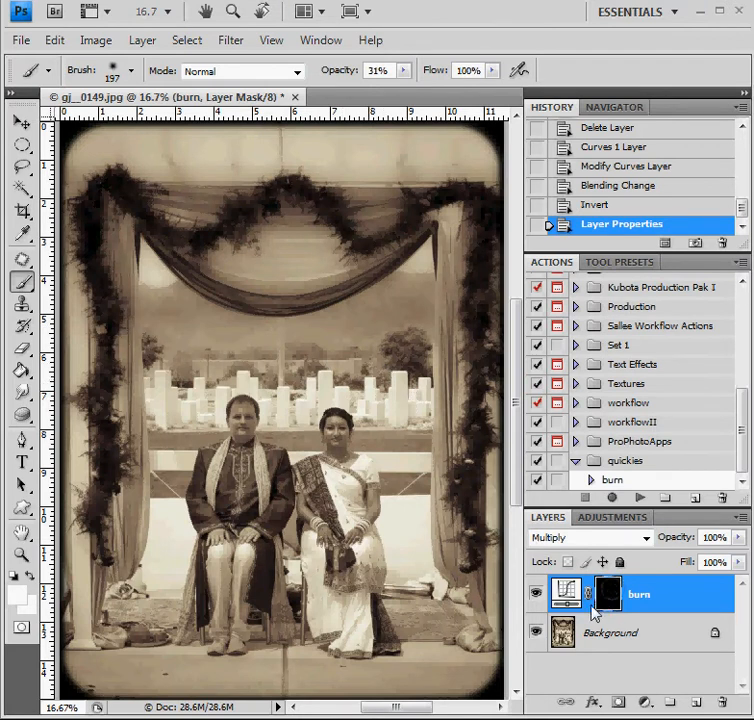
pyautogui.moveTo(310, 330); pyautogui.dragTo(241, 348)
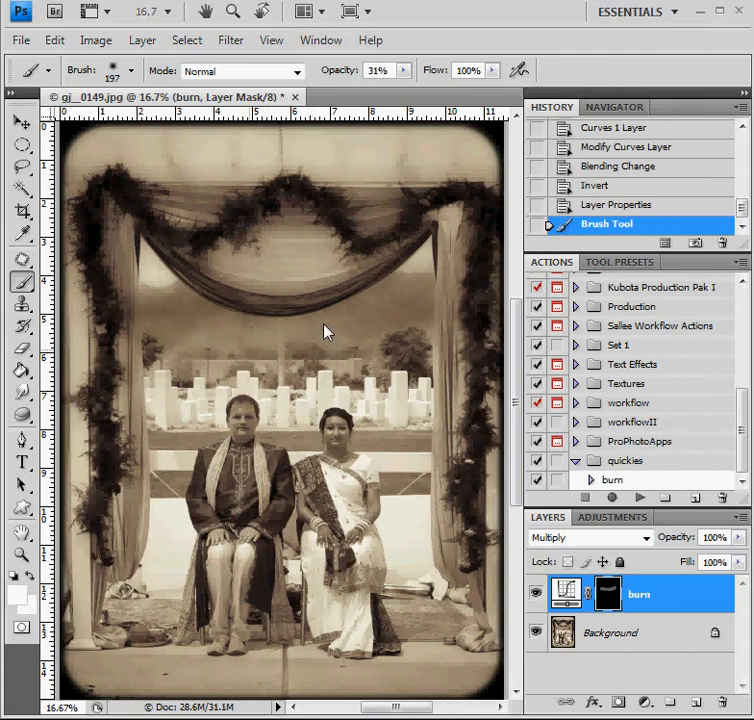
pyautogui.moveTo(425, 333); pyautogui.dragTo(200, 318)
pyautogui.moveTo(412, 313); pyautogui.dragTo(325, 338)
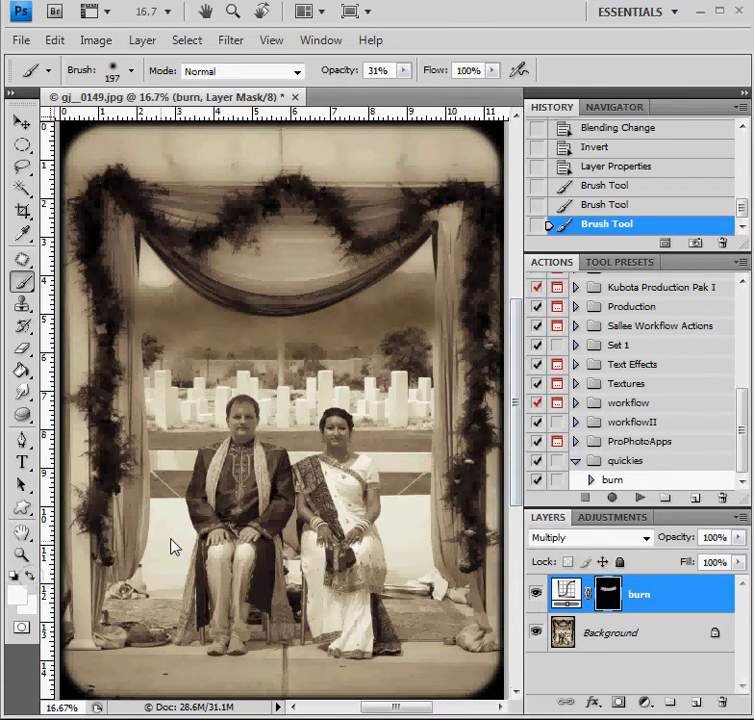
# - Switch the foreground color to black and paint on the burn layer's mask to reduce the darkening behind the couple
pyautogui.click(30, 577)
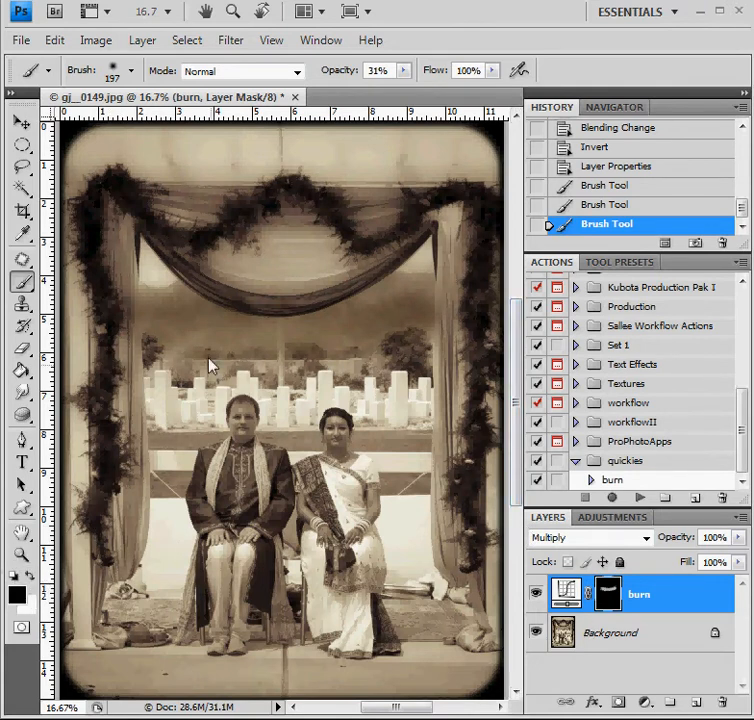
pyautogui.moveTo(423, 313); pyautogui.dragTo(214, 318)
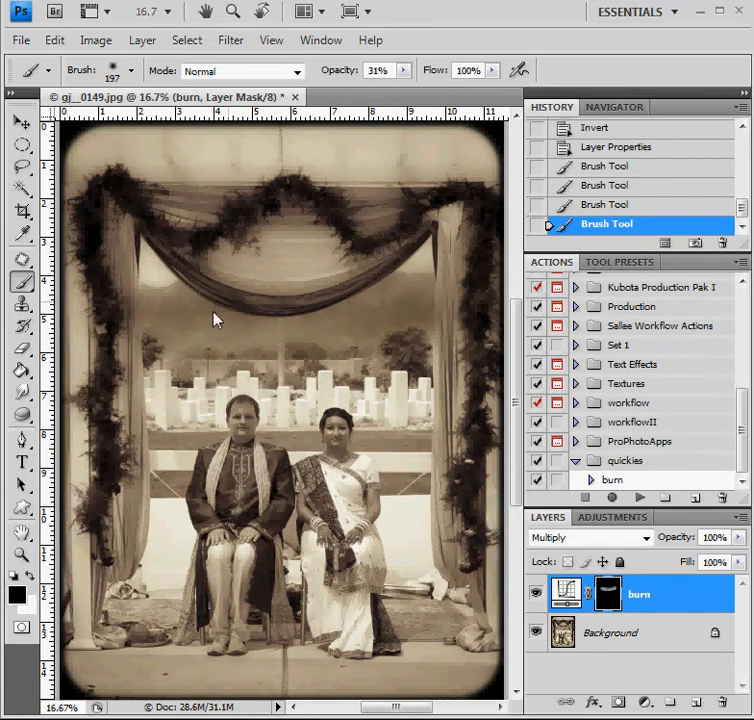
pyautogui.click(473, 265)
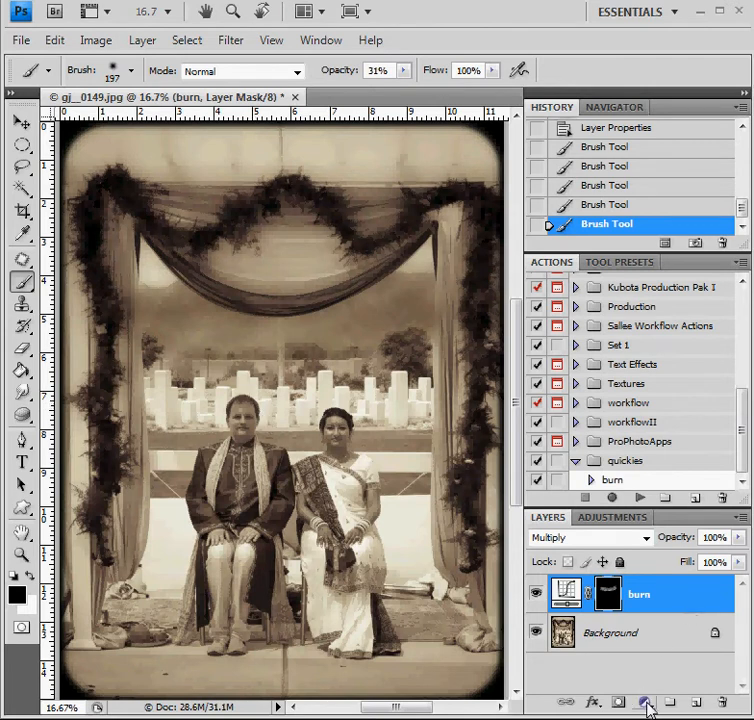
# - Start recording a new action named "dodge" in the quickies set and add a Curves adjustment layer
pyautogui.click(694, 498)
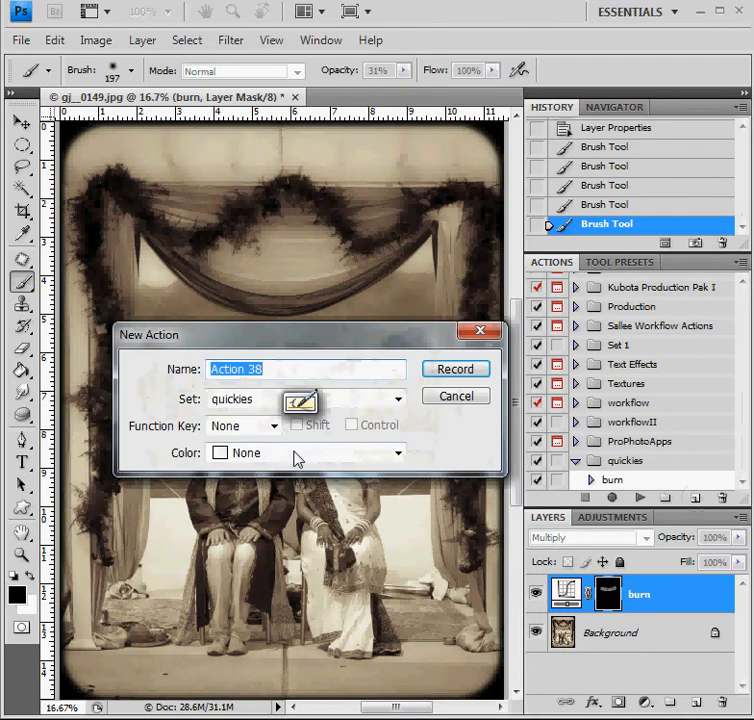
pyautogui.write('dodge')
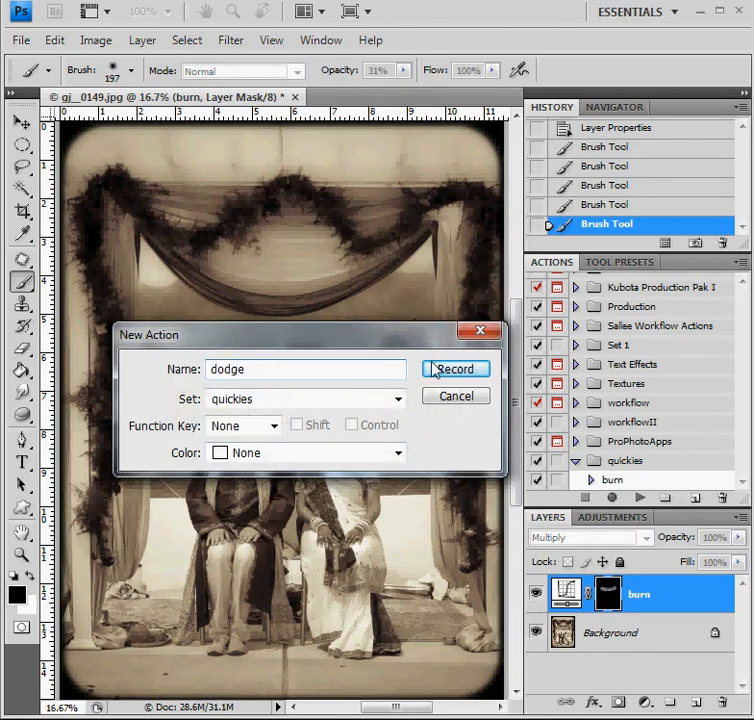
pyautogui.click(452, 369)
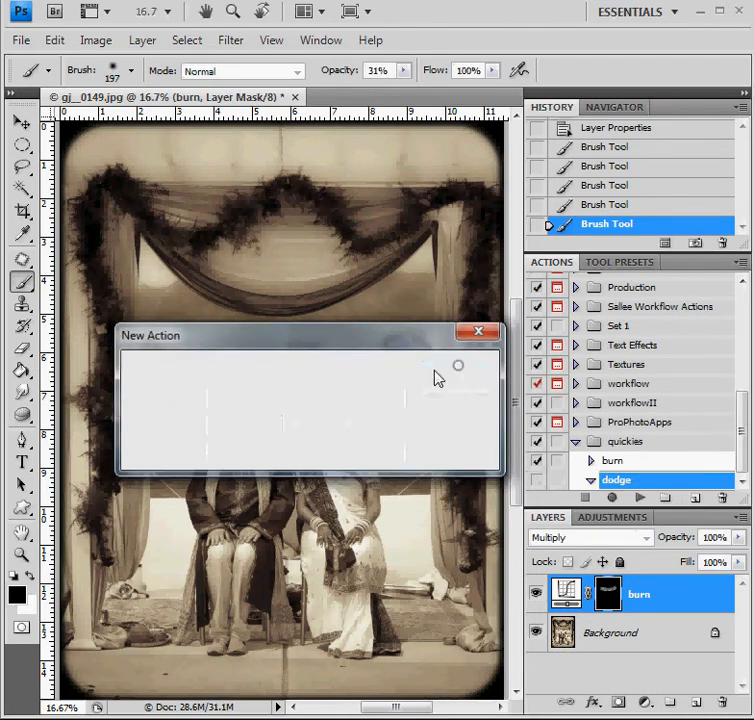
pyautogui.click(645, 704)
pyautogui.click(688, 421)
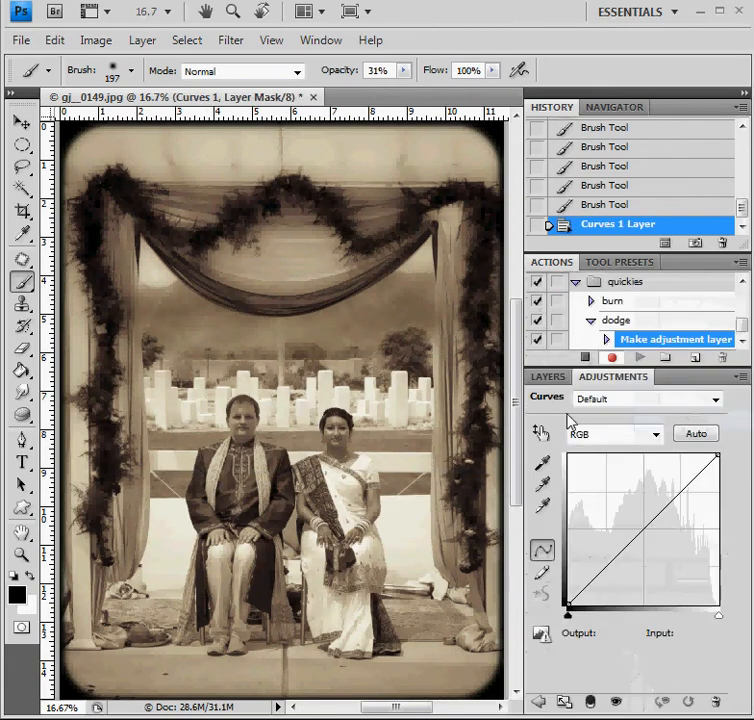
# - Set the new Curves layer's blend mode to Screen and invert its mask to black
pyautogui.click(553, 384)
pyautogui.click(610, 538)
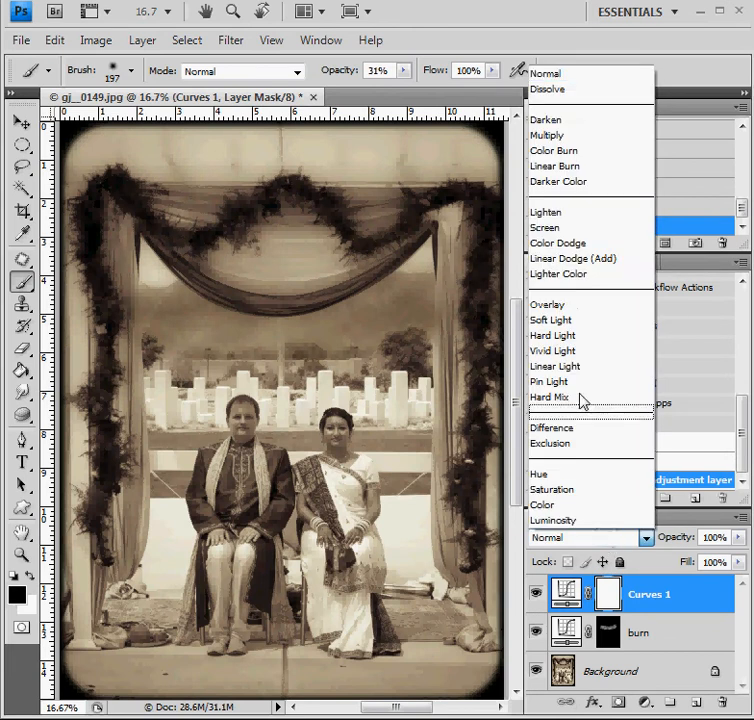
pyautogui.click(560, 228)
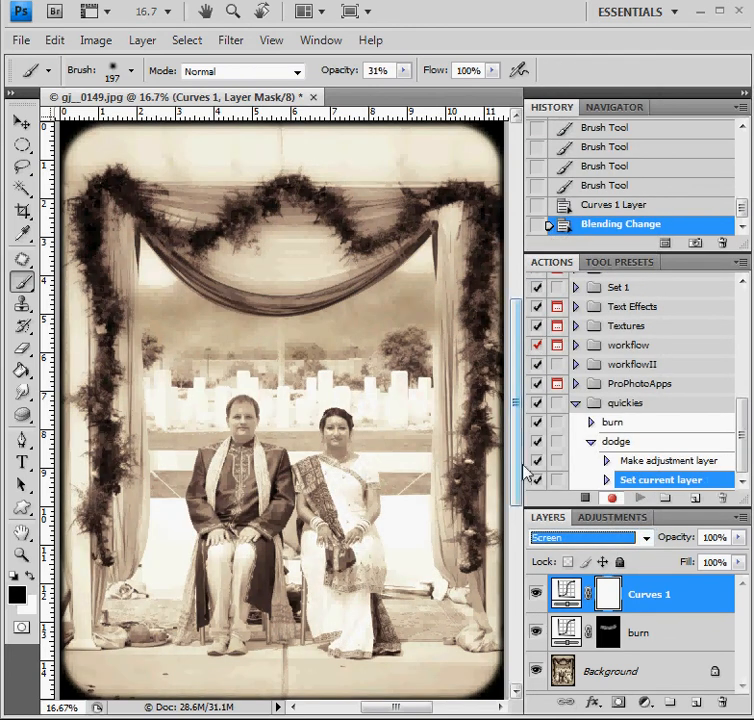
pyautogui.hotkey('ctrl', 'i')
# - Rename the new Curves layer as "dodge"
pyautogui.doubleClick(651, 595)
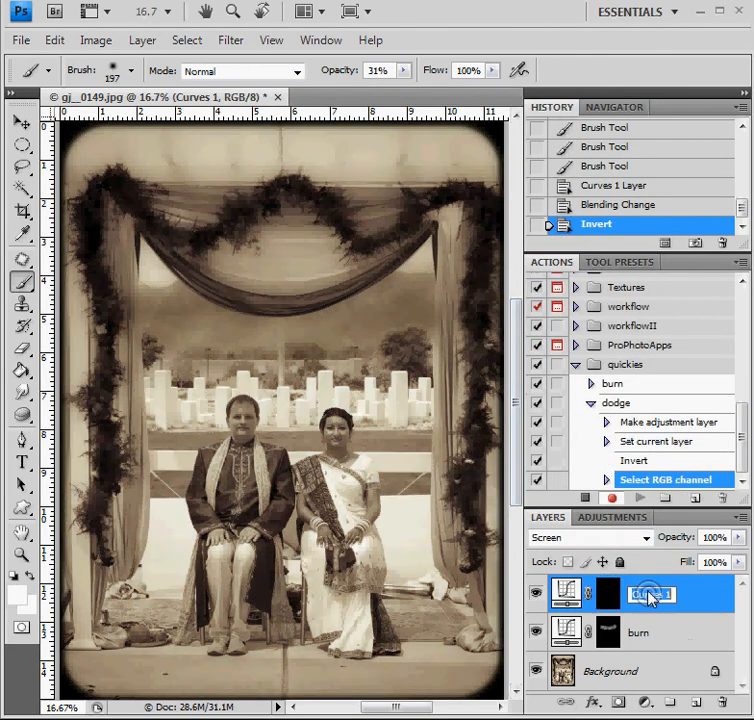
pyautogui.write('dodge')
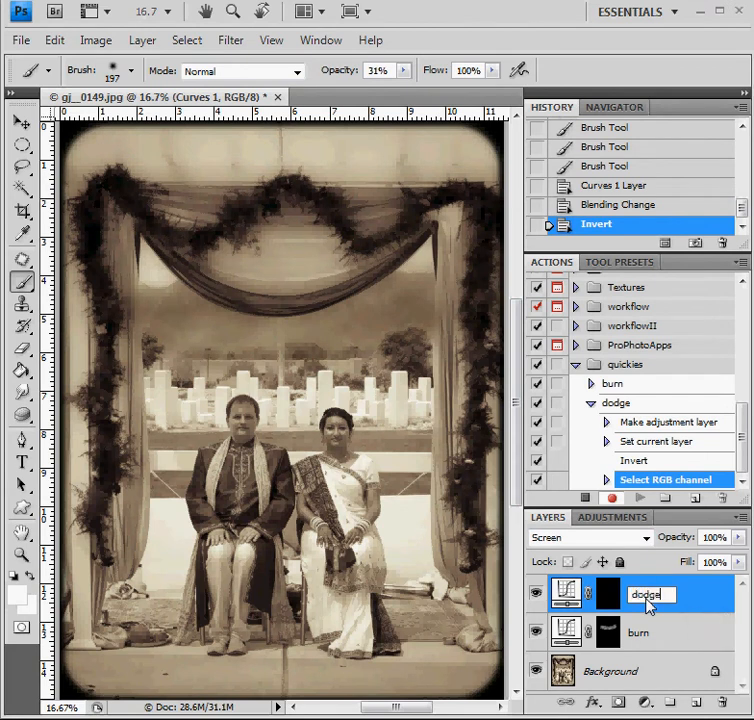
pyautogui.press('Return')
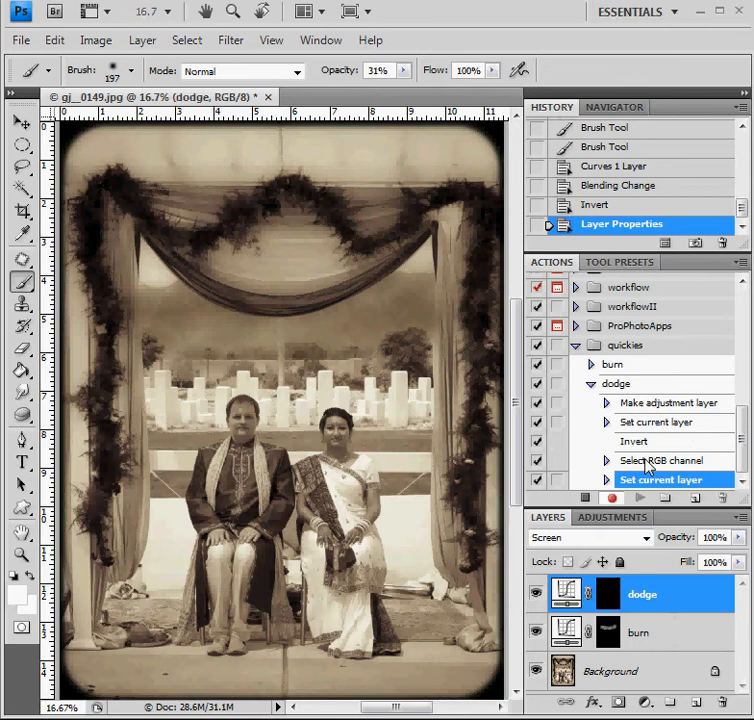
# - Record the selection of the "burn brush" tool preset in the dodge action, keeping the preset's name
pyautogui.click(612, 263)
pyautogui.doubleClick(584, 428)
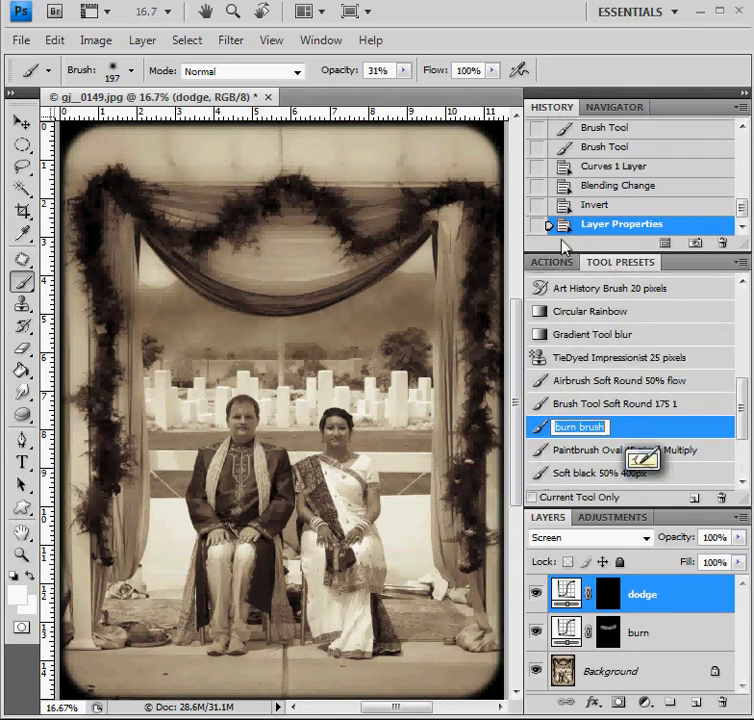
pyautogui.press('Return')
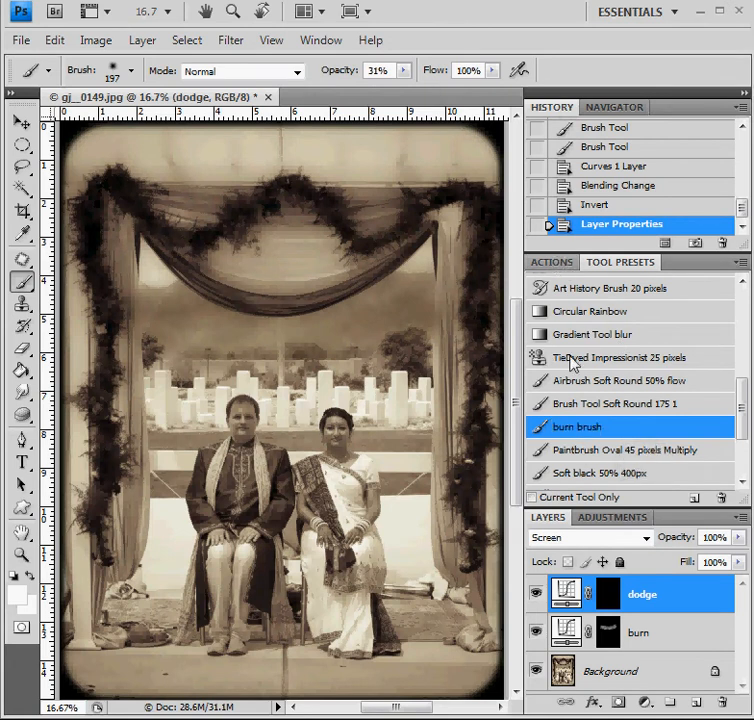
pyautogui.click(558, 262)
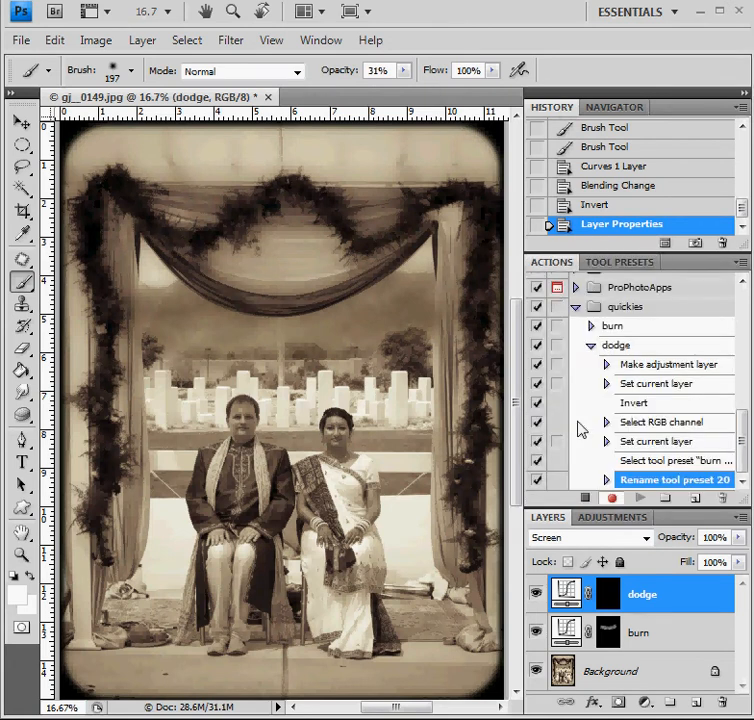
# - Stop recording, delete the recorded tool preset rename from the dodge action, and collapse the action's command list
pyautogui.click(585, 498)
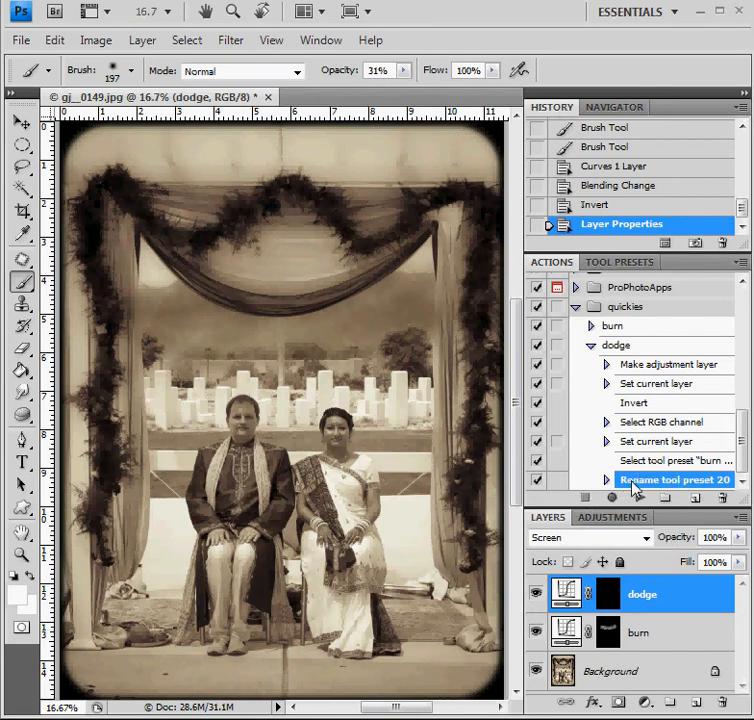
pyautogui.click(722, 497)
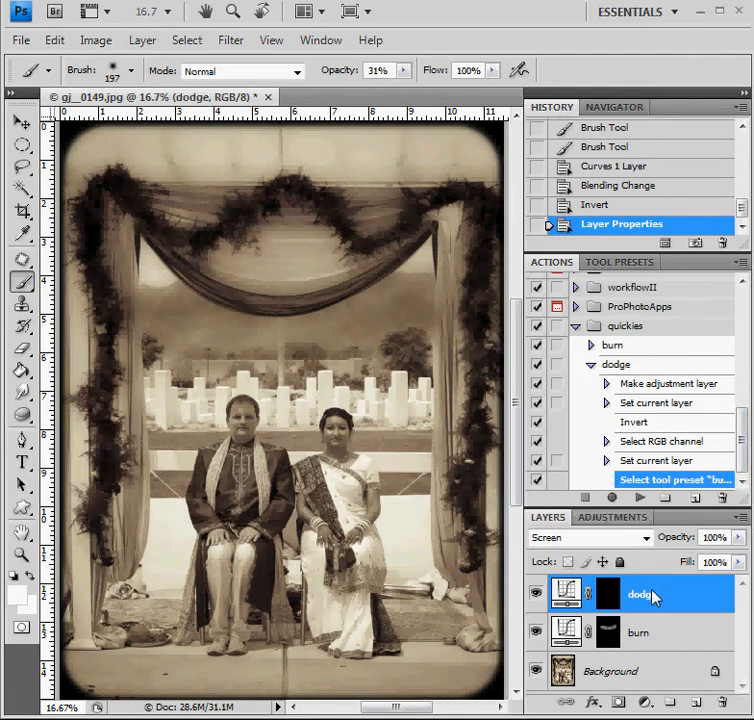
pyautogui.click(591, 366)
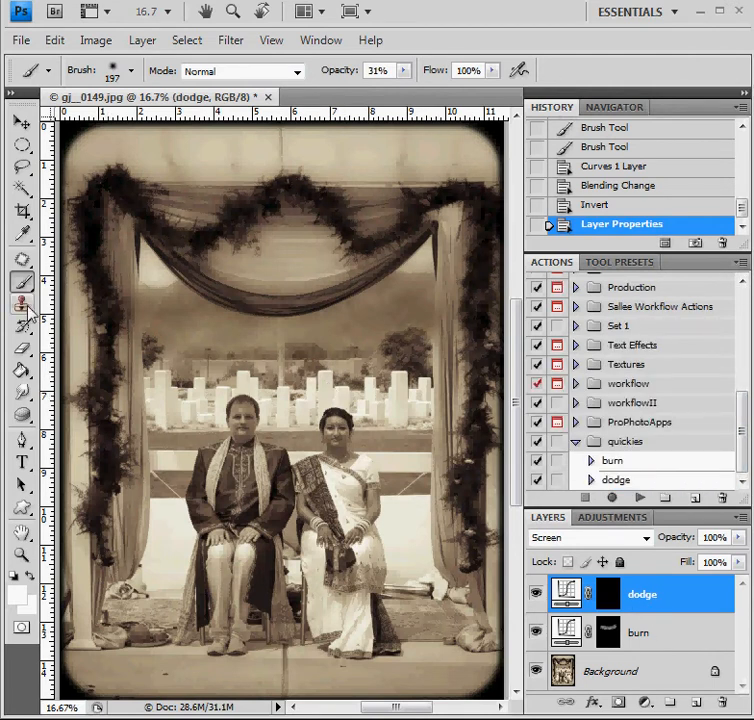
# - Paint white on the dodge layer's mask over the faces of the man and the woman to lighten them
pyautogui.click(609, 590)
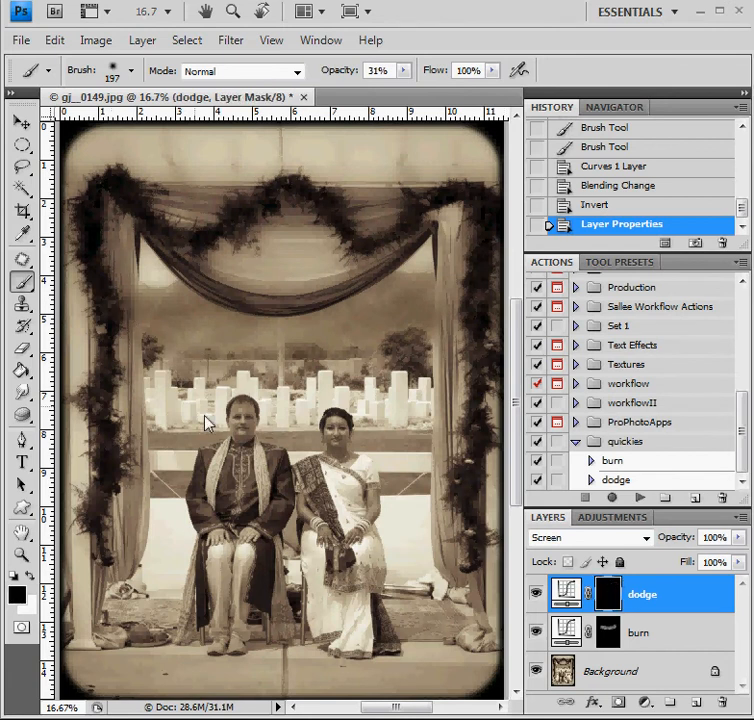
pyautogui.click(235, 460)
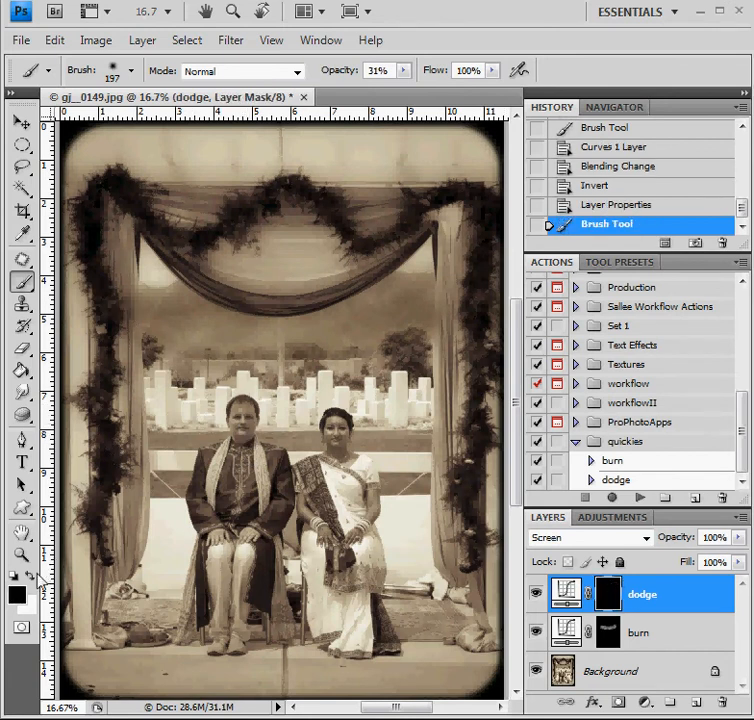
pyautogui.press('x')
pyautogui.click(245, 420)
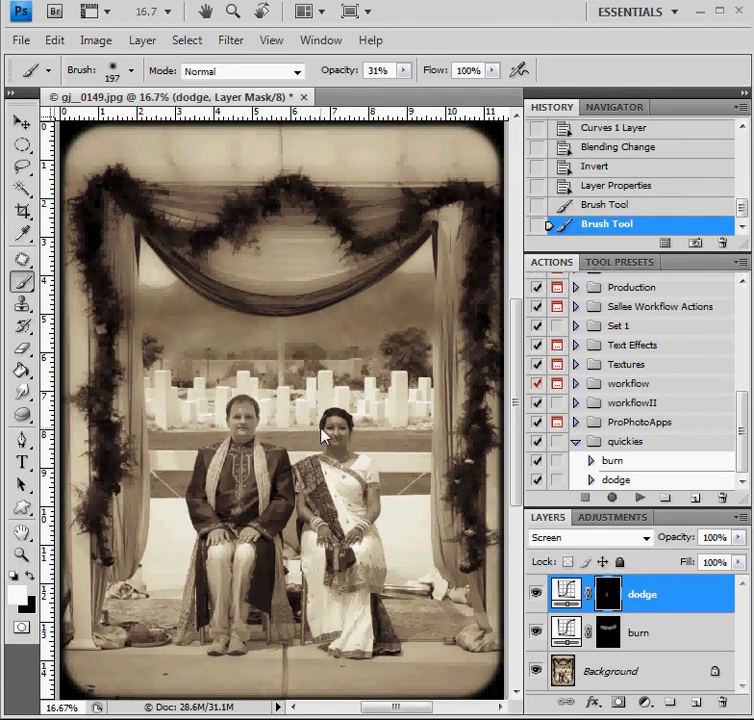
pyautogui.click(338, 441)
pyautogui.click(241, 434)
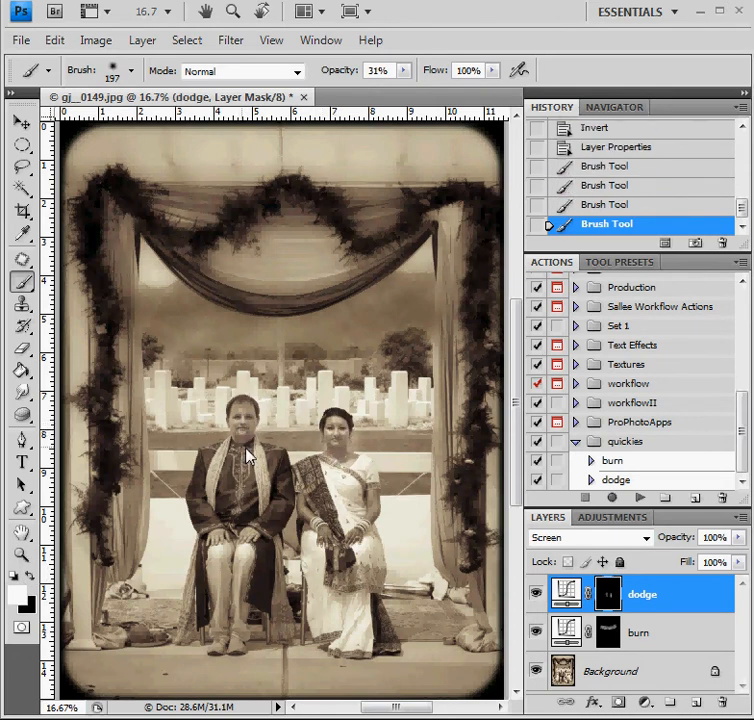
pyautogui.click(343, 447)
pyautogui.click(244, 436)
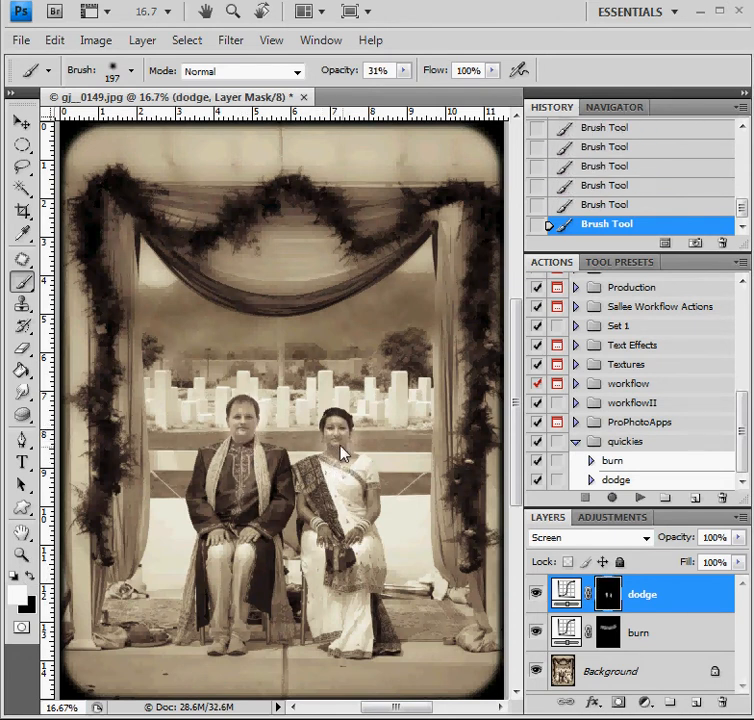
# - Paint white on the burn layer's mask over the drapes and garlands framing the couple to darken them
pyautogui.click(624, 636)
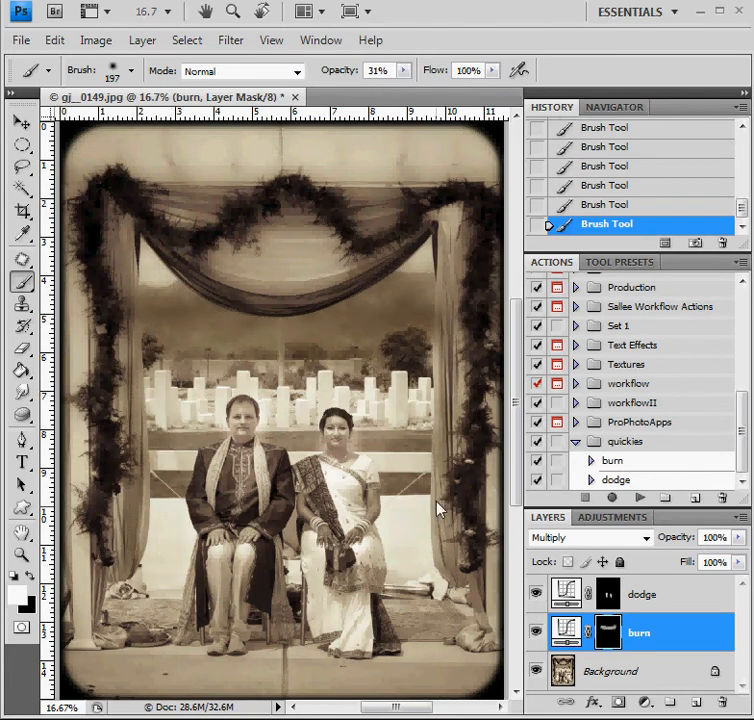
pyautogui.moveTo(145, 375); pyautogui.dragTo(125, 266)
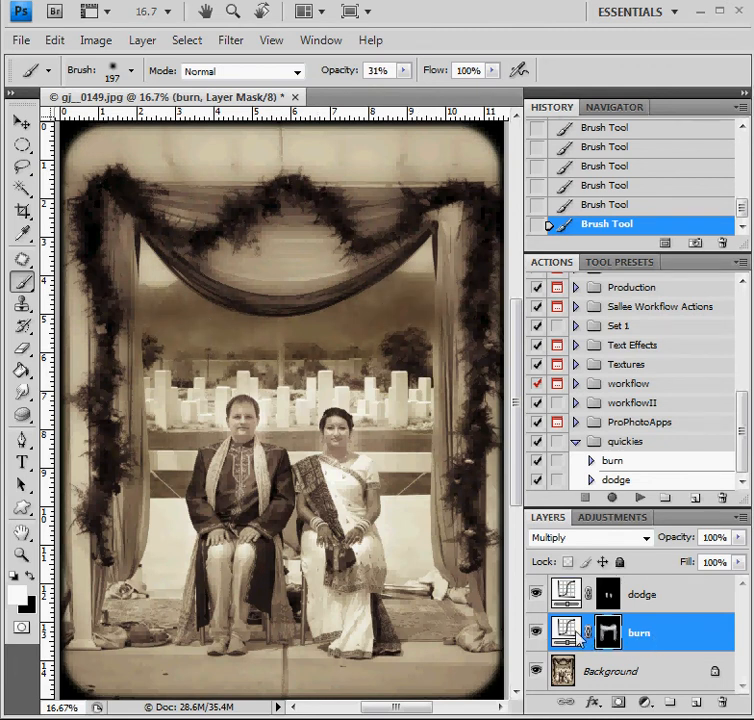
# - Add a Hue/Saturation layer above the burn layer with saturation -46 and clip it to the burn layer
pyautogui.click(647, 704)
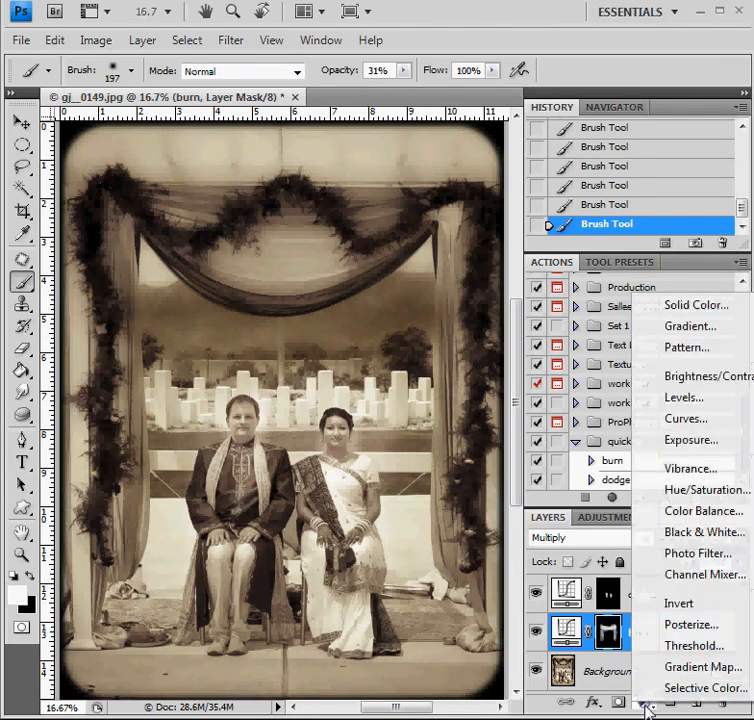
pyautogui.click(693, 491)
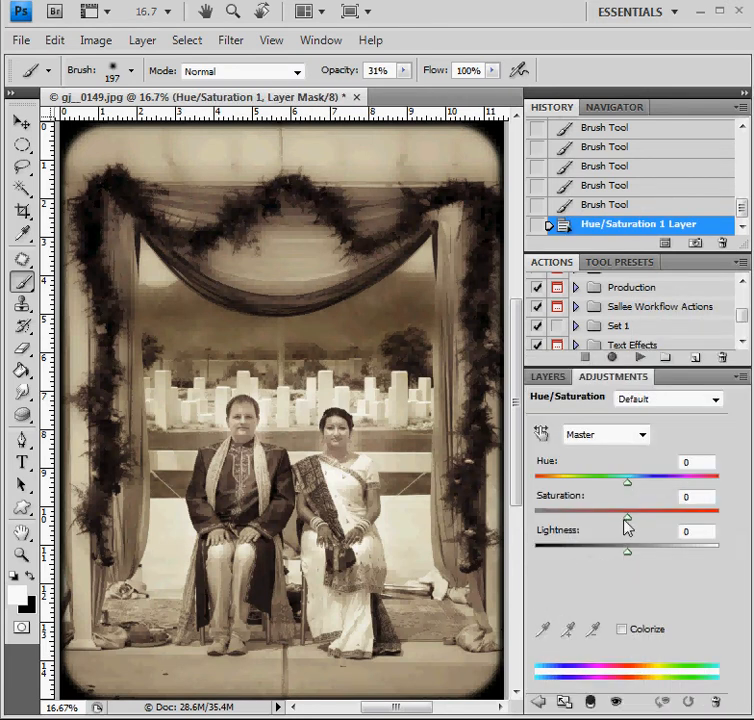
pyautogui.moveTo(627, 514); pyautogui.dragTo(585, 524)
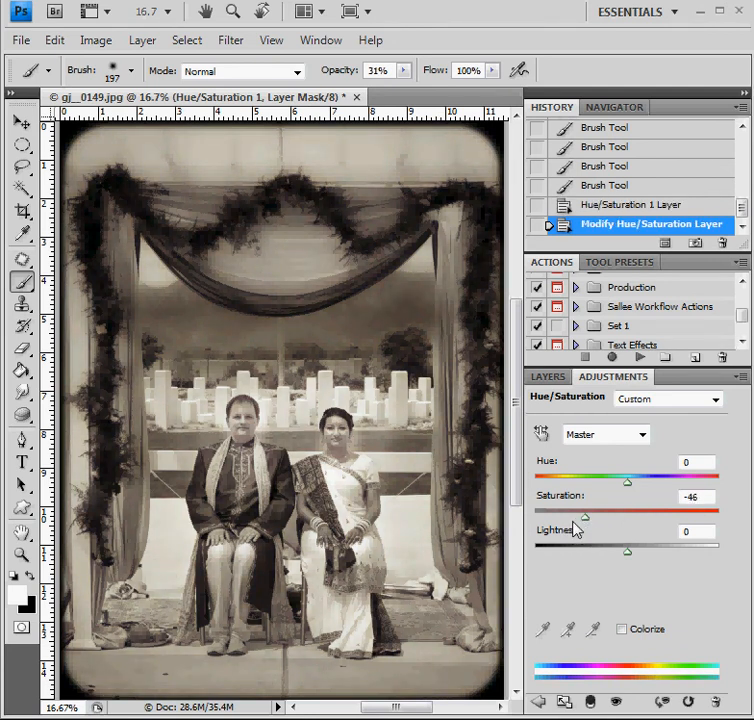
pyautogui.click(589, 702)
pyautogui.click(589, 702)
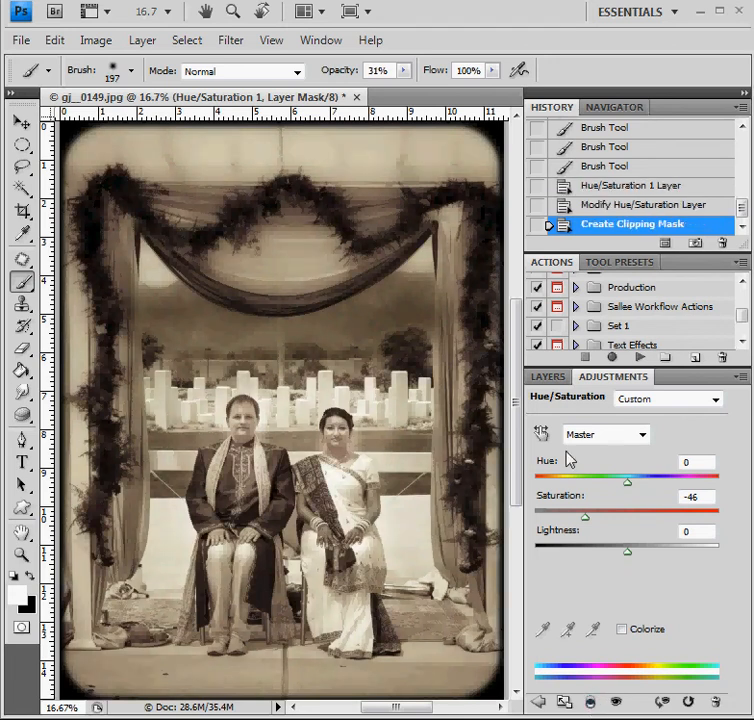
# - Toggle the clipped Hue/Saturation layer's visibility to compare the burned areas with and without the desaturation
pyautogui.click(548, 378)
pyautogui.scroll(-2, 745, 635)
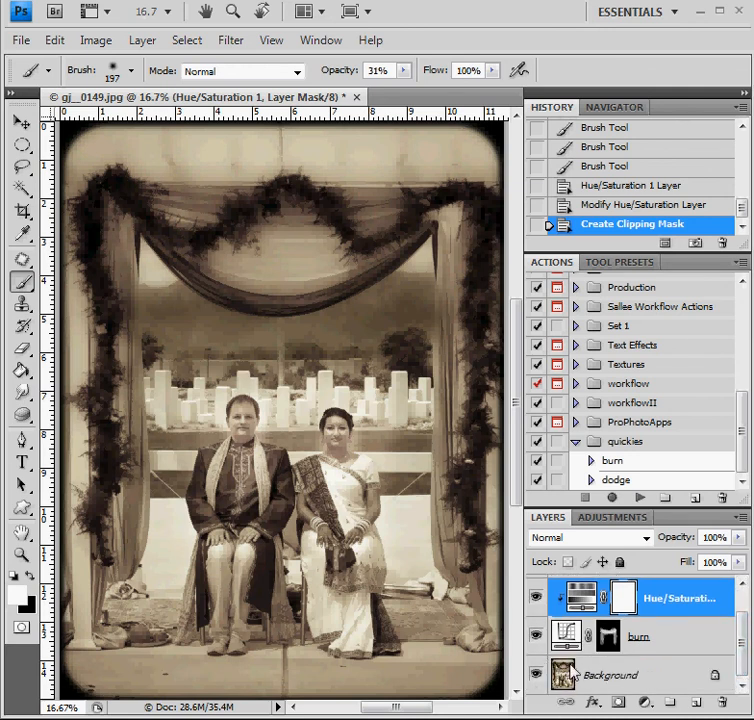
pyautogui.click(536, 598)
pyautogui.click(536, 598)
pyautogui.click(536, 598)
pyautogui.click(536, 598)
pyautogui.click(536, 598)
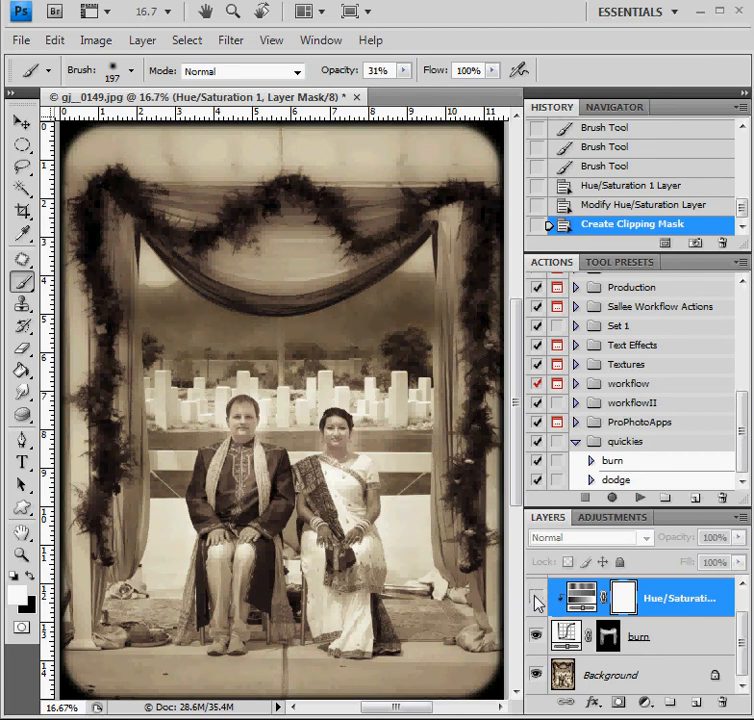
pyautogui.click(537, 598)
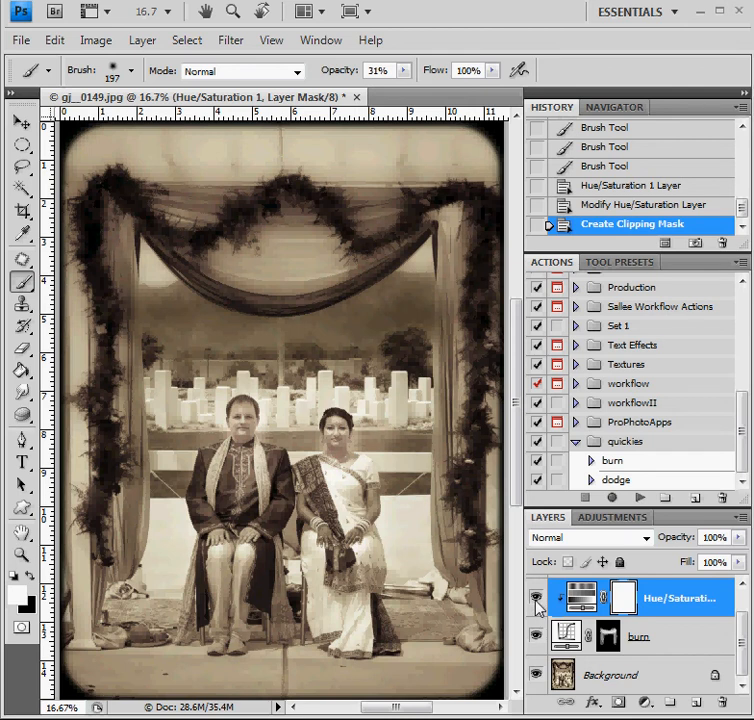
pyautogui.click(537, 598)
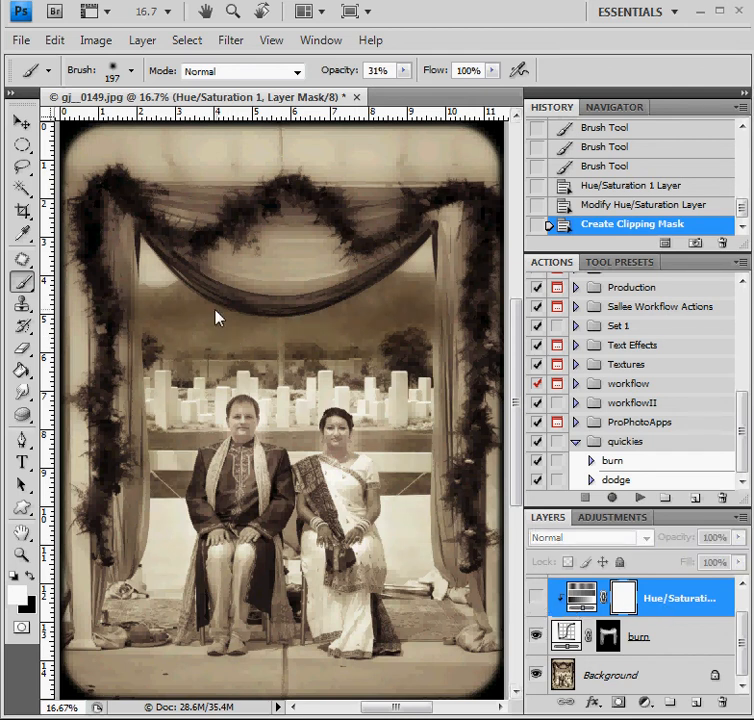
pyautogui.click(537, 598)
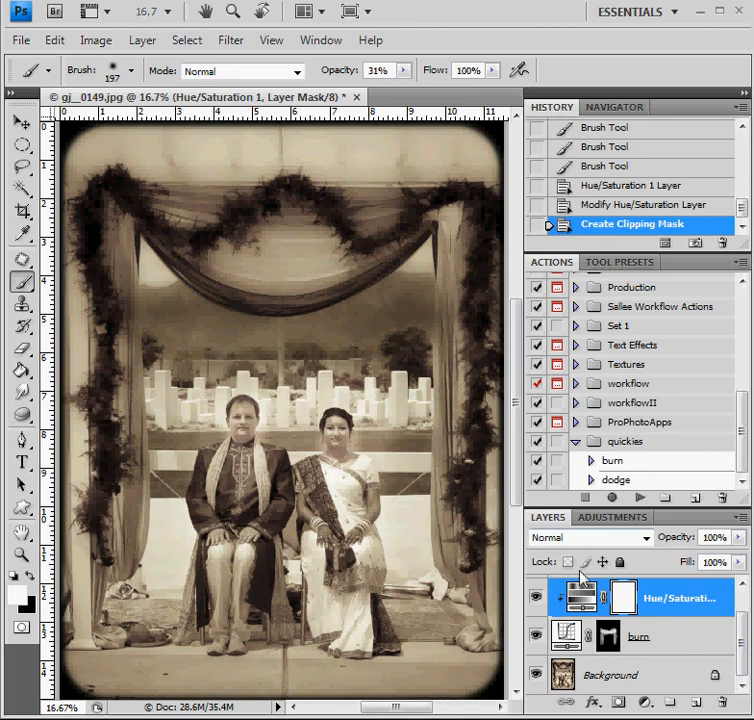
# - Delete the burn, Hue/Saturation and dodge layers, leaving only the Background
pyautogui.moveTo(565, 645)
pyautogui.mouseDown()
pyautogui.moveTo(567, 668)
pyautogui.moveTo(614, 665)
pyautogui.moveTo(722, 703)
pyautogui.mouseUp()
pyautogui.moveTo(609, 623)
pyautogui.mouseDown()
pyautogui.moveTo(626, 650)
pyautogui.moveTo(720, 703)
pyautogui.mouseUp()
pyautogui.moveTo(710, 599); pyautogui.dragTo(720, 707)
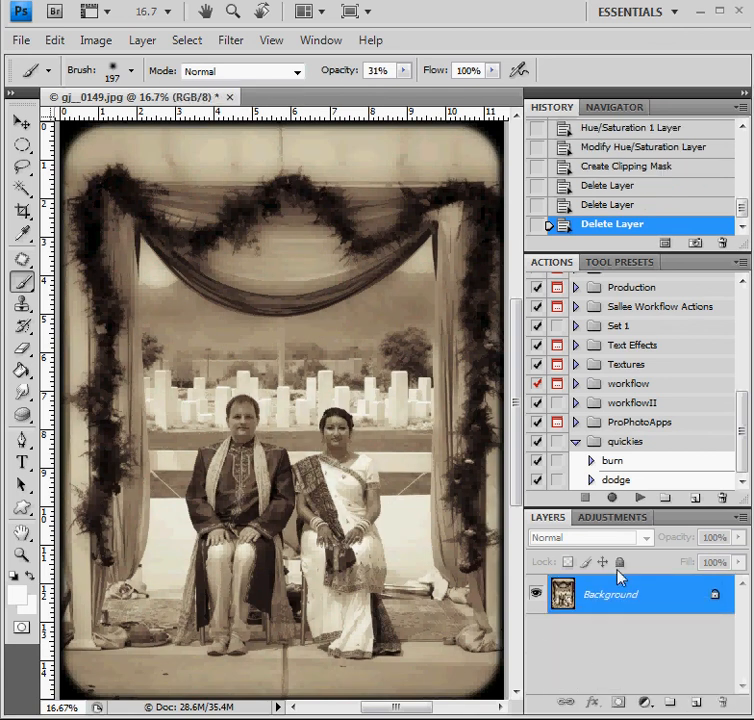
# - Play the burn action from the quickies set on the photo
pyautogui.click(576, 443)
pyautogui.click(576, 480)
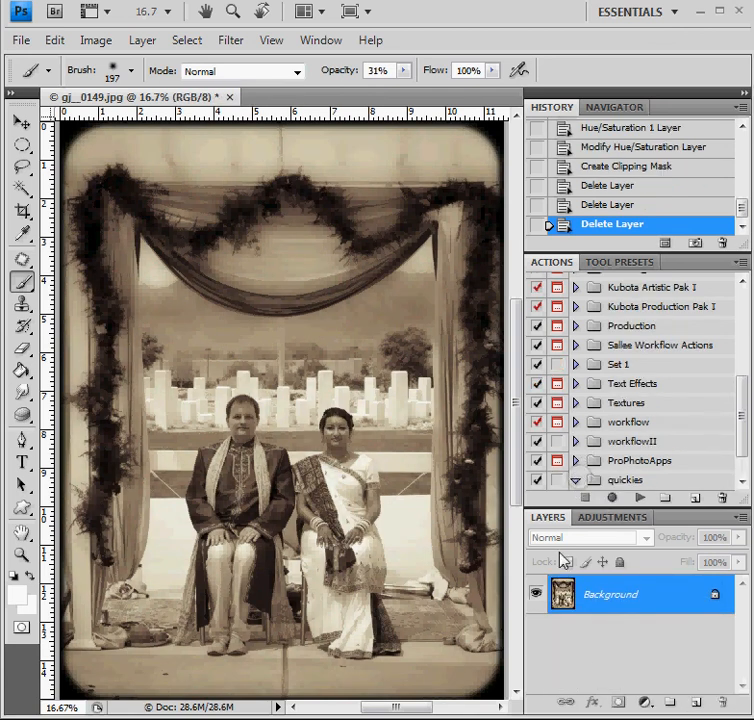
pyautogui.click(739, 482)
pyautogui.click(609, 459)
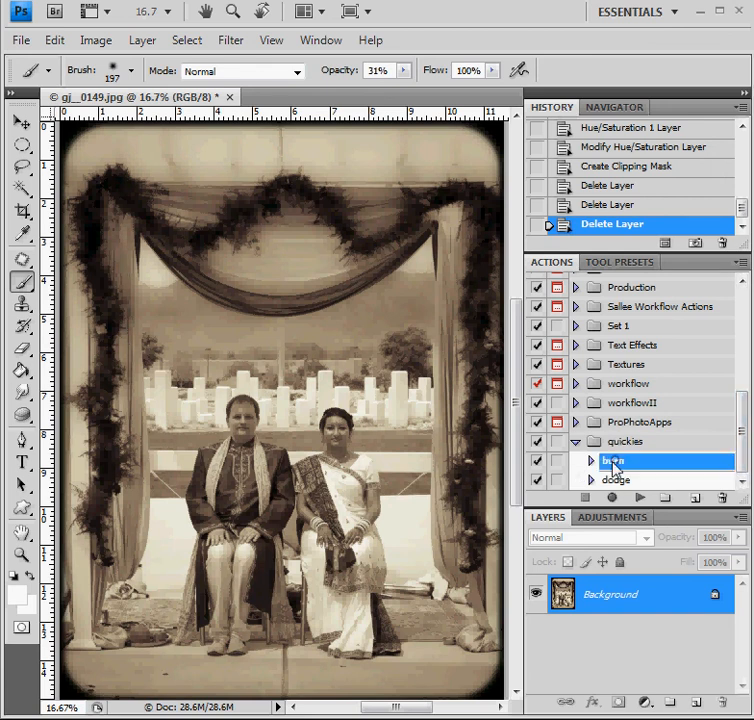
pyautogui.click(640, 498)
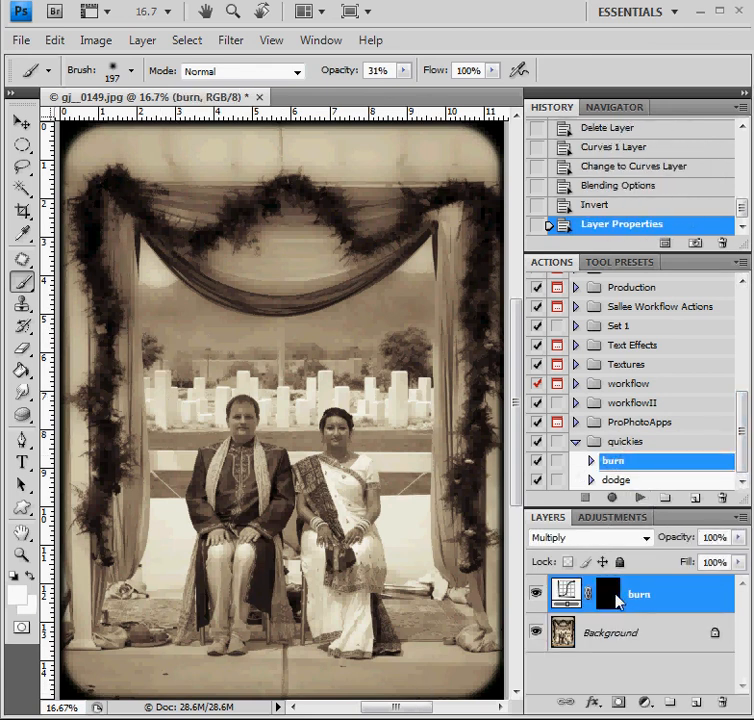
# - Paint white on the new burn layer's mask over the background around the couple
pyautogui.click(616, 598)
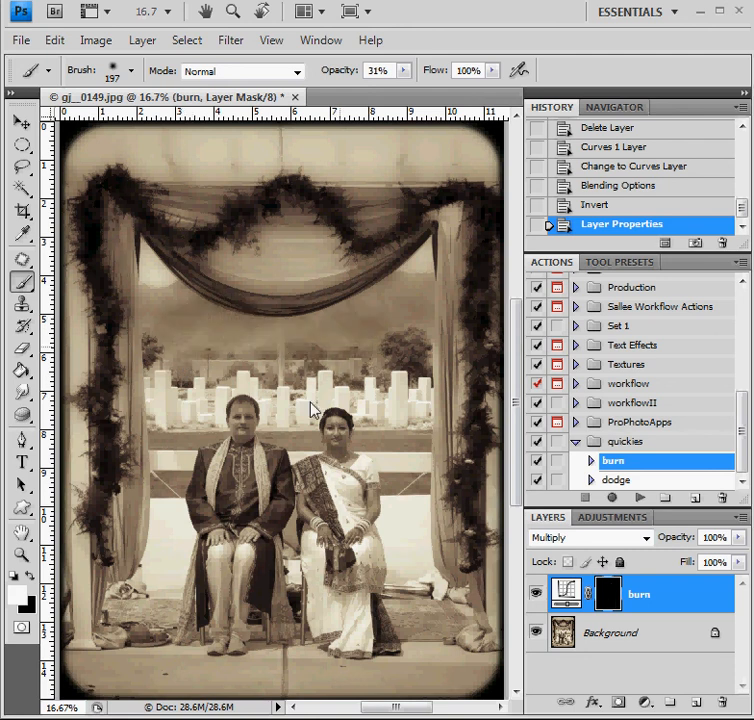
pyautogui.moveTo(312, 409)
pyautogui.mouseDown()
pyautogui.moveTo(392, 533)
pyautogui.moveTo(380, 574)
pyautogui.mouseUp()
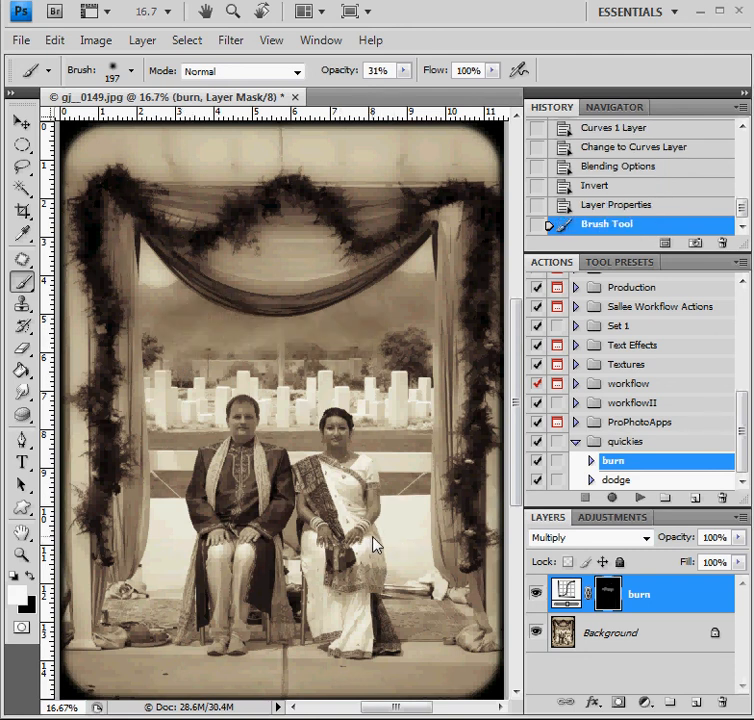